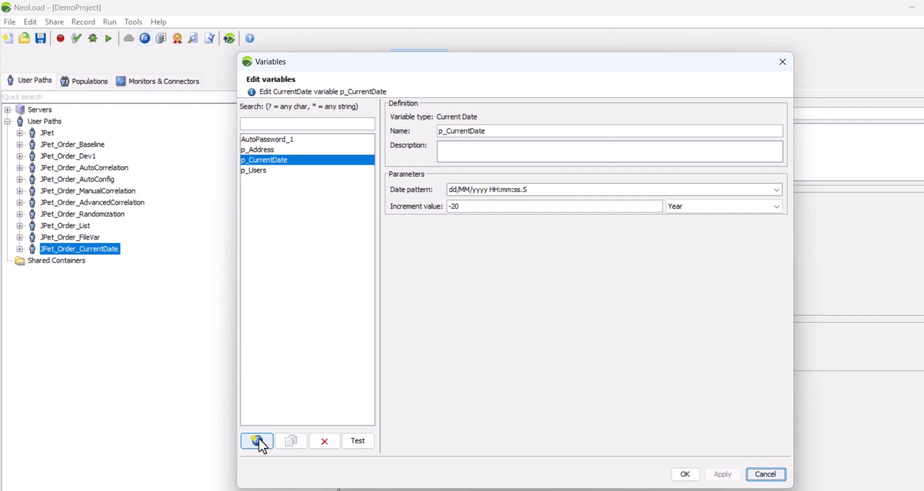
Step: Start creating a new variable of type Date
click(259, 439)
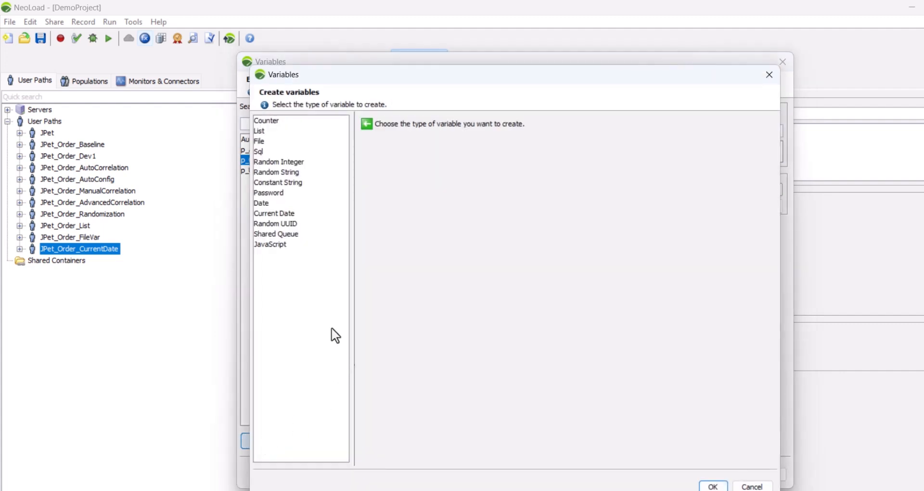
drag(424, 79, 449, 69)
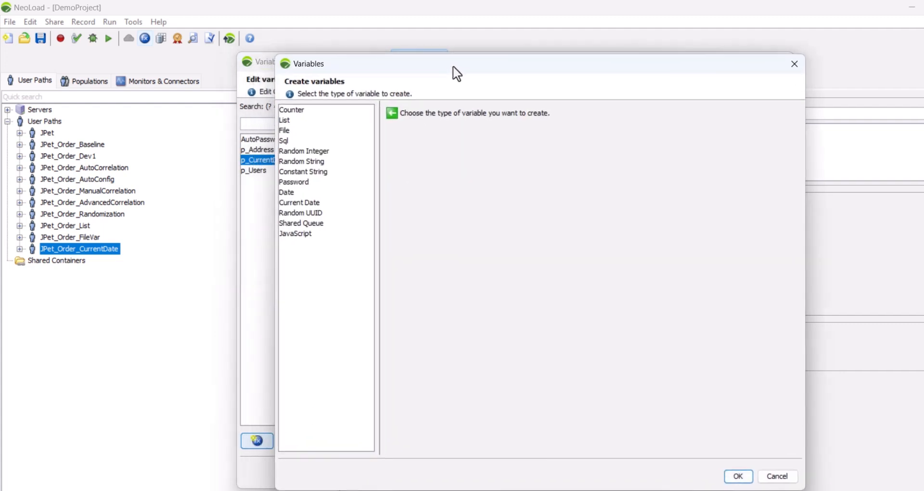
click(301, 193)
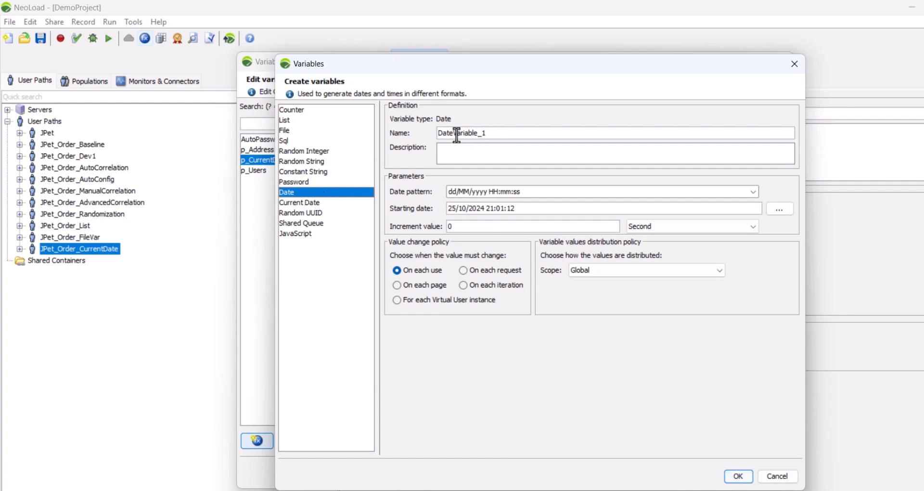
Step: Change the new Date variable's name to p_DateVariable
click(438, 134)
text(p_)
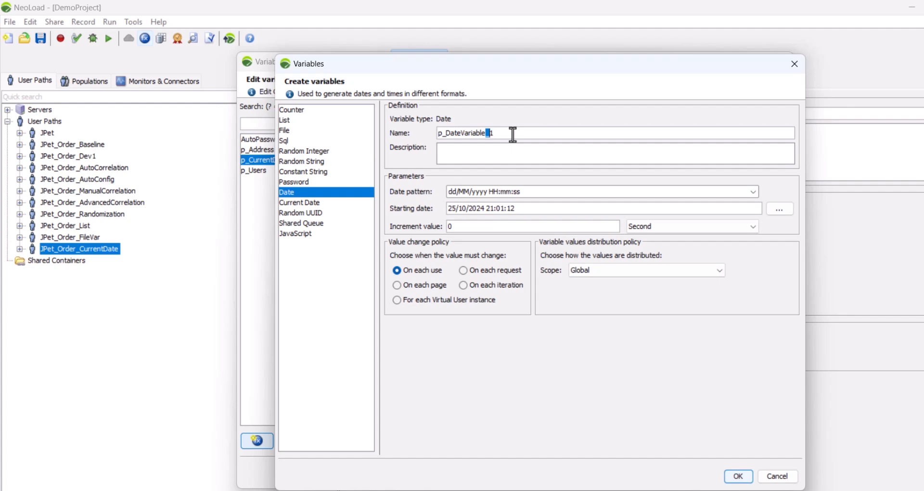
key(Delete)
key(Delete)
Step: Review the date pattern and scope of the Date type, compare them with the Current Date type, and return to Date
click(494, 195)
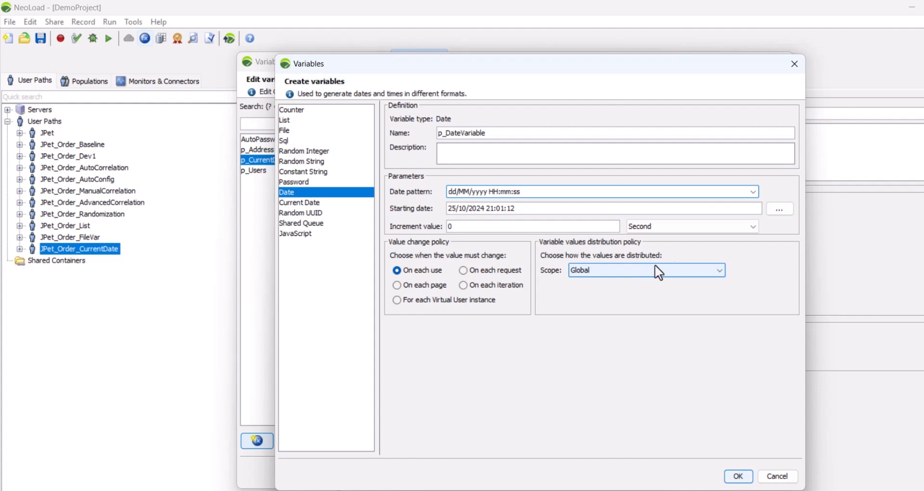
click(711, 268)
click(710, 269)
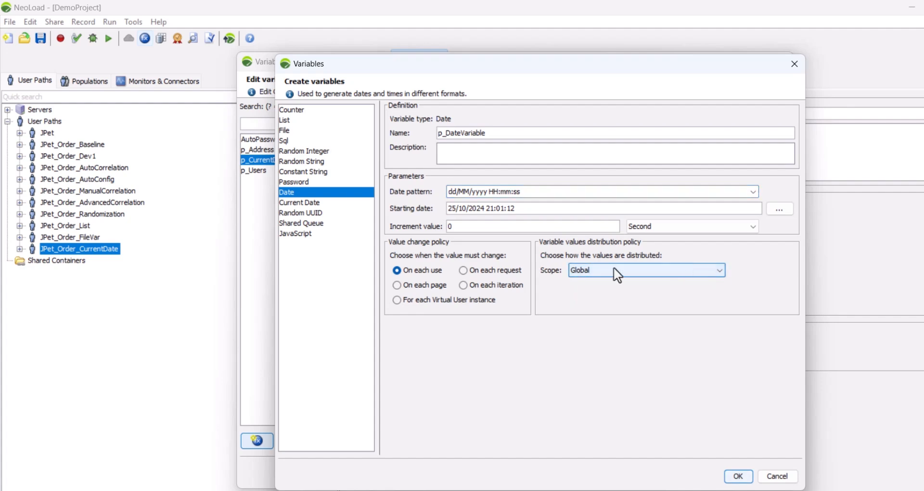
click(320, 202)
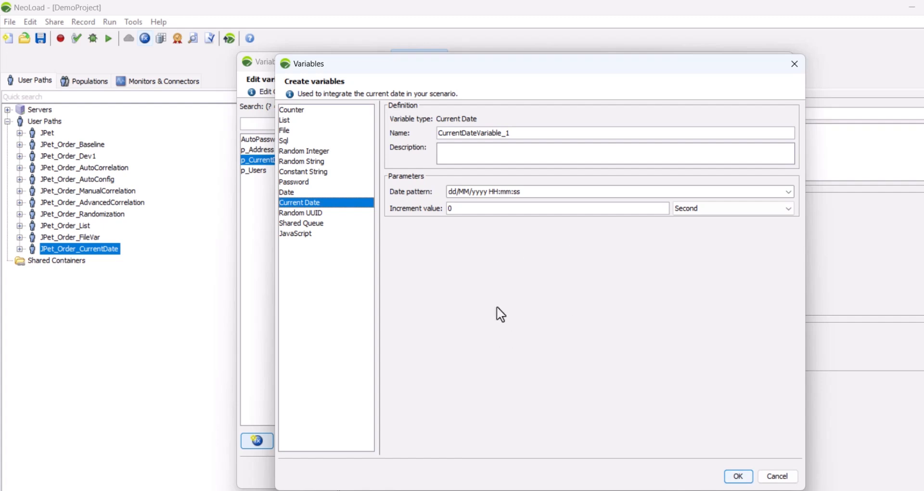
key(Up)
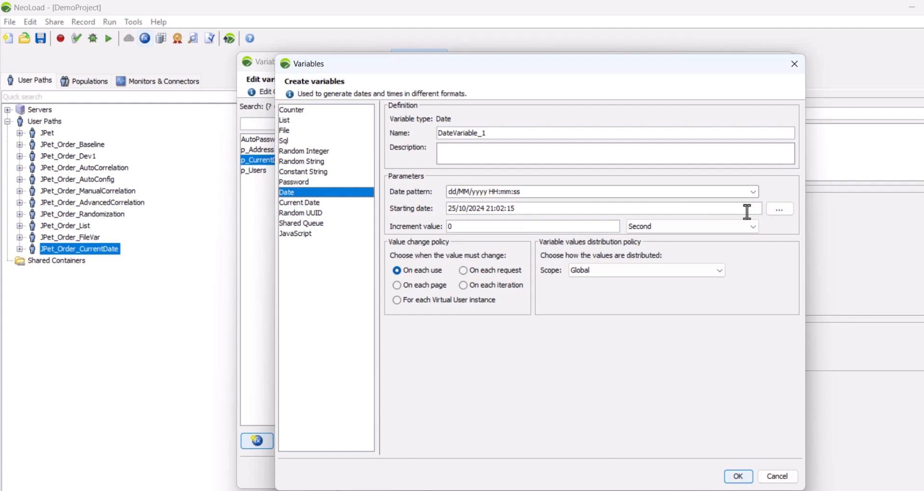
Step: Name the Date variable p_DateVariable and create it with the remaining default settings
click(439, 134)
key(Home)
text(p_)
key(shift+Right)
key(shift+Right)
key(Delete)
click(739, 475)
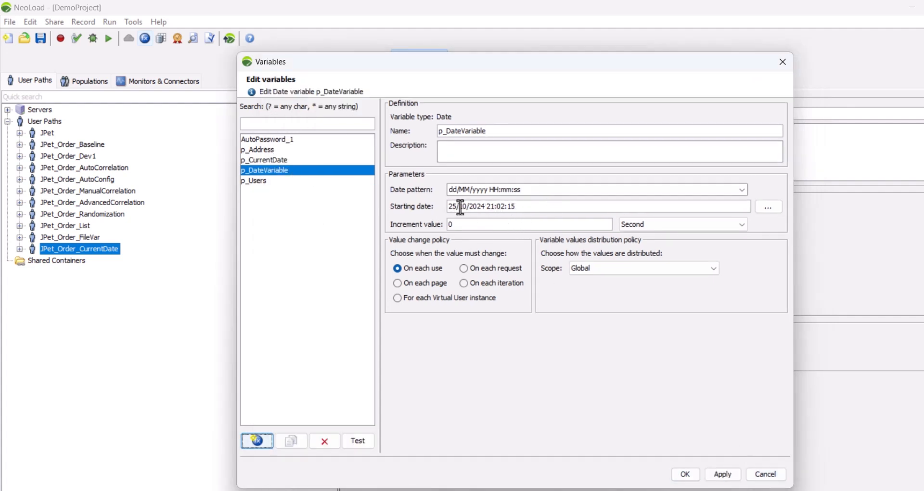
Step: Enlarge the starting date calendar of p_DateVariable and set its year to 2011
click(770, 208)
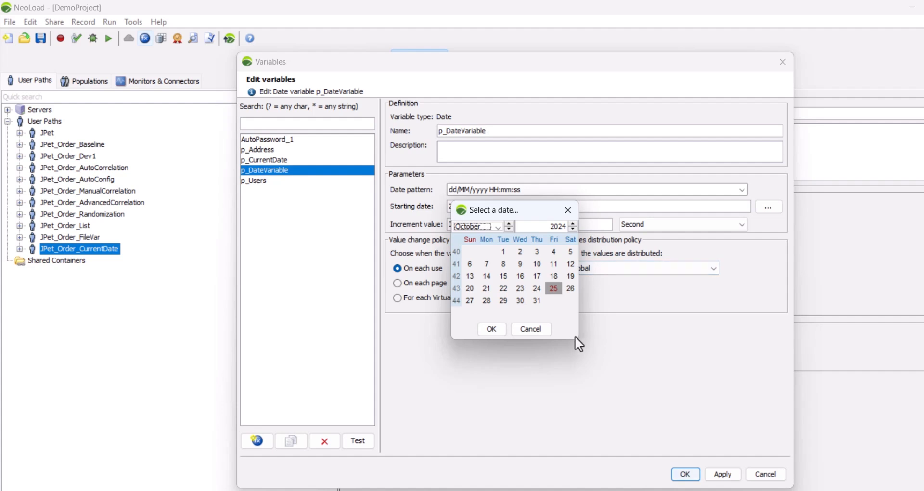
drag(575, 341, 705, 423)
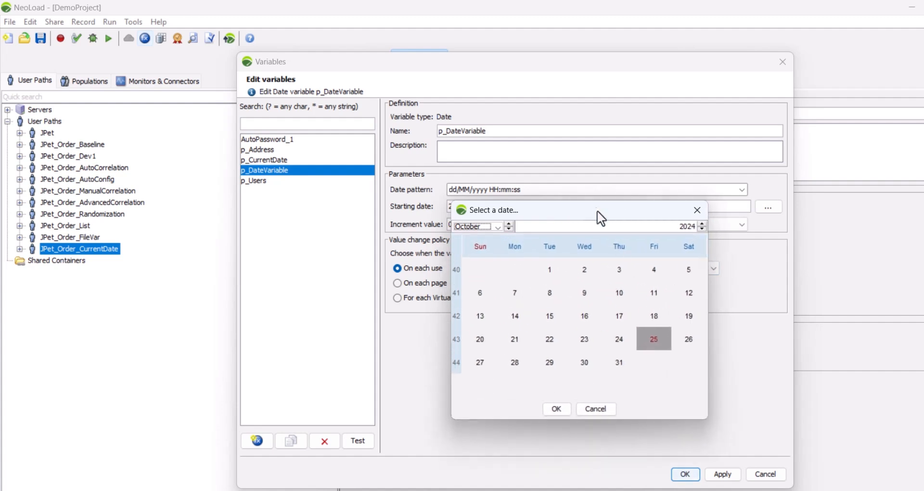
drag(598, 211, 670, 124)
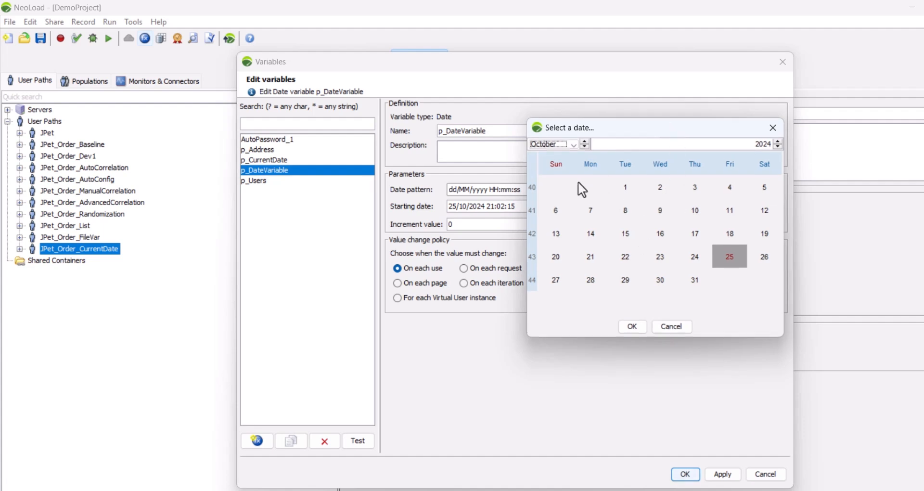
click(778, 147)
click(778, 147)
click(778, 147)
click(778, 146)
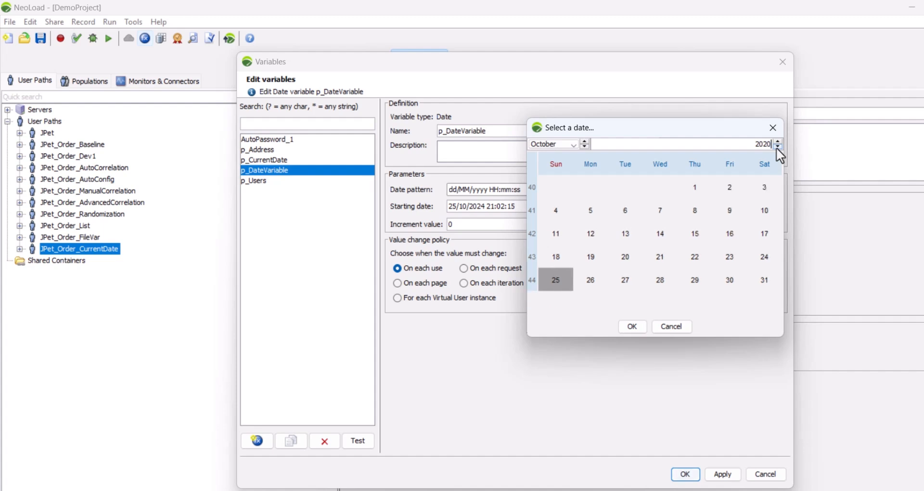
click(778, 147)
click(778, 147)
click(777, 147)
click(777, 147)
click(778, 147)
click(778, 147)
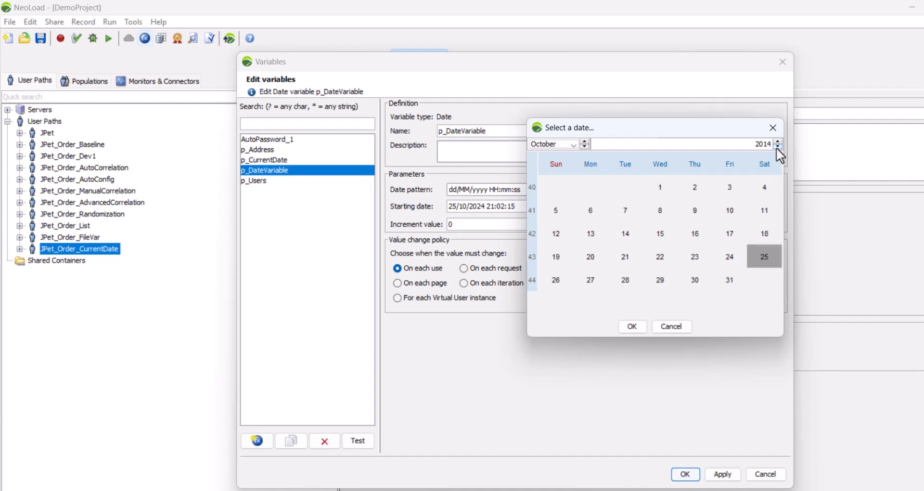
click(777, 147)
click(778, 146)
click(778, 147)
click(778, 146)
click(778, 146)
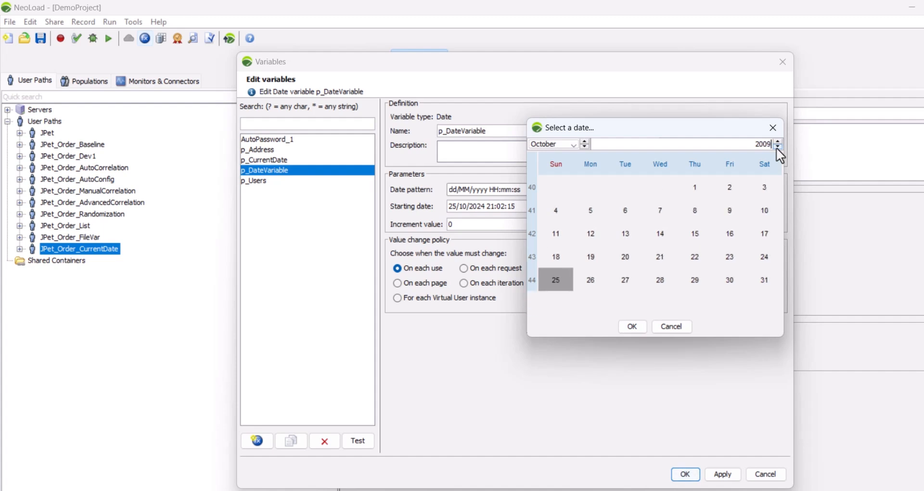
click(777, 141)
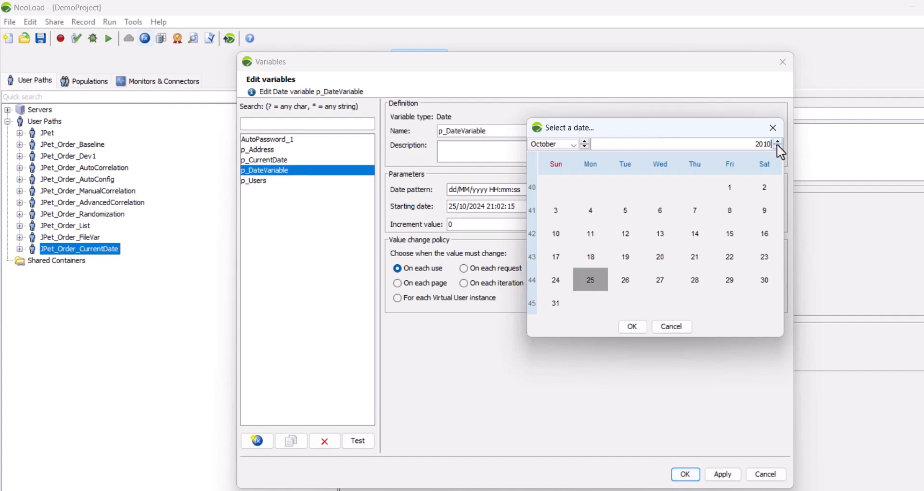
click(777, 146)
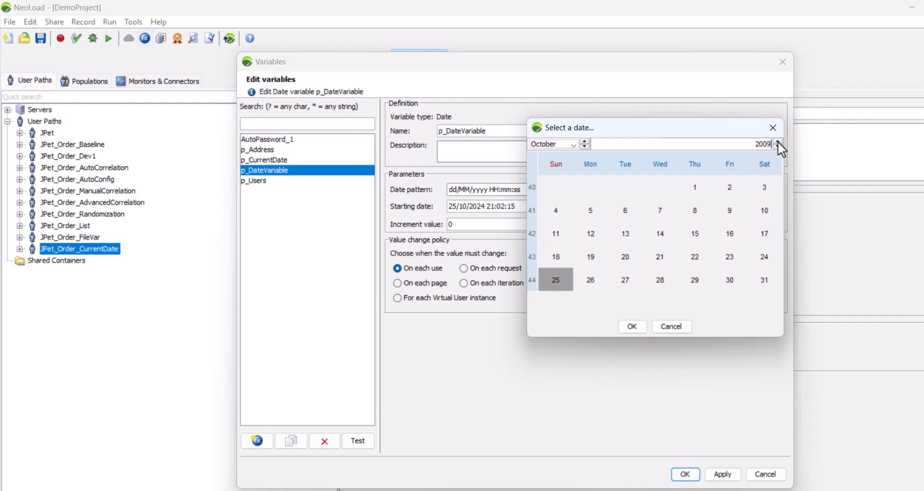
click(778, 141)
click(777, 141)
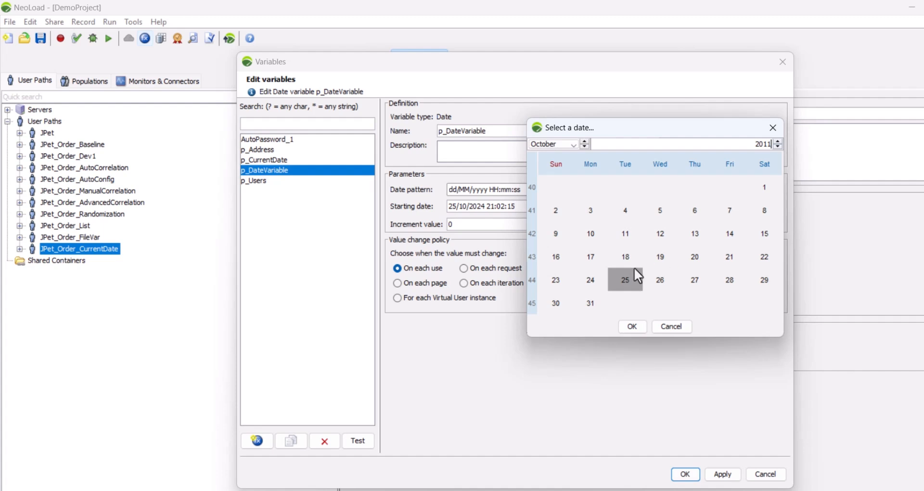
Step: Choose 1 August 2011 as the starting date and confirm the date selection
click(583, 141)
click(584, 142)
click(583, 142)
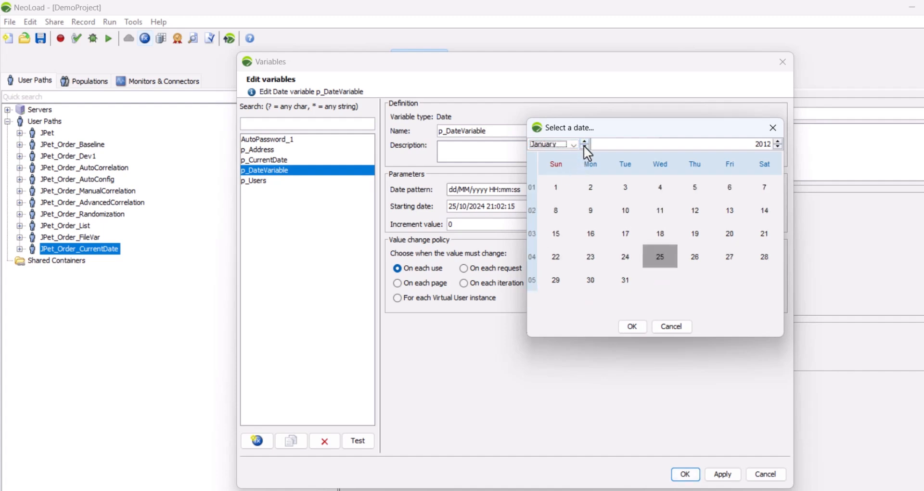
click(585, 146)
click(585, 146)
click(585, 147)
click(585, 146)
click(585, 146)
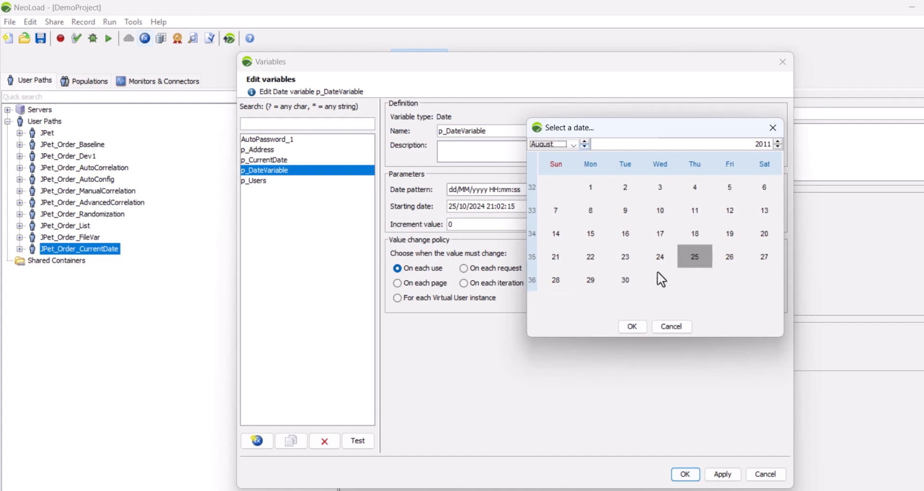
click(593, 186)
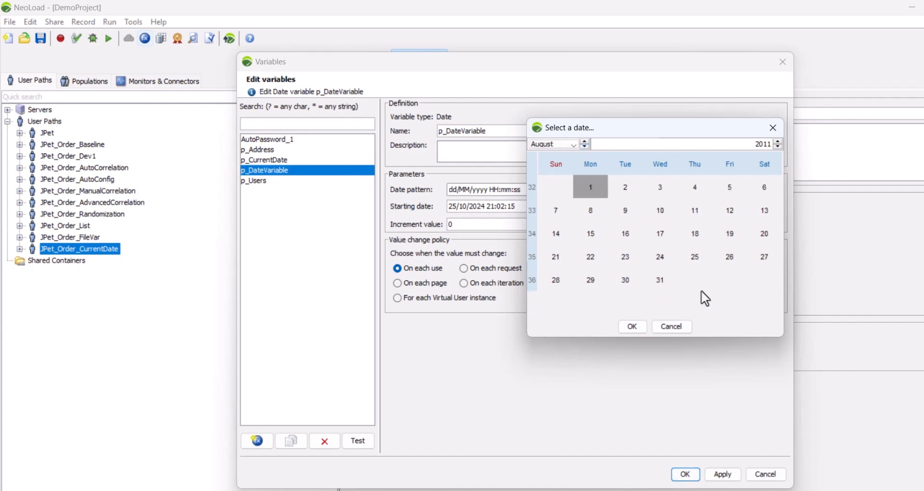
click(629, 330)
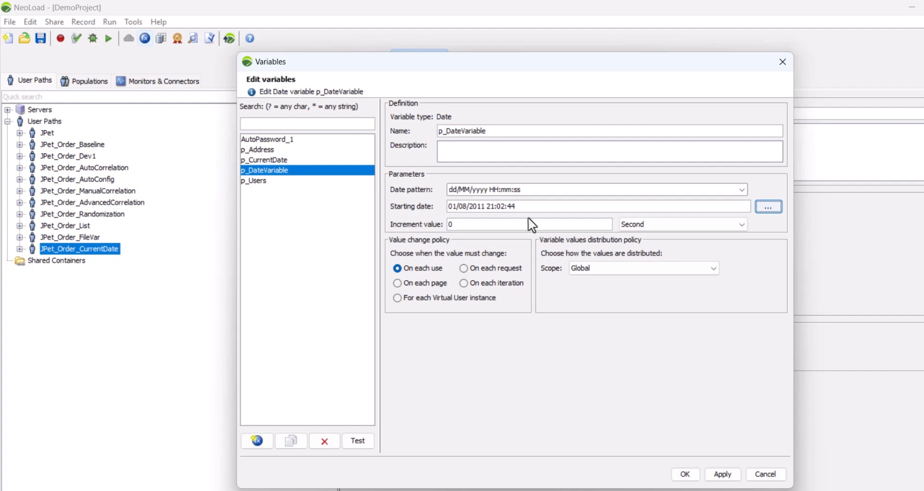
Step: Compare the increment settings of p_DateVariable with those of p_CurrentDate and examine the available increment units
click(455, 227)
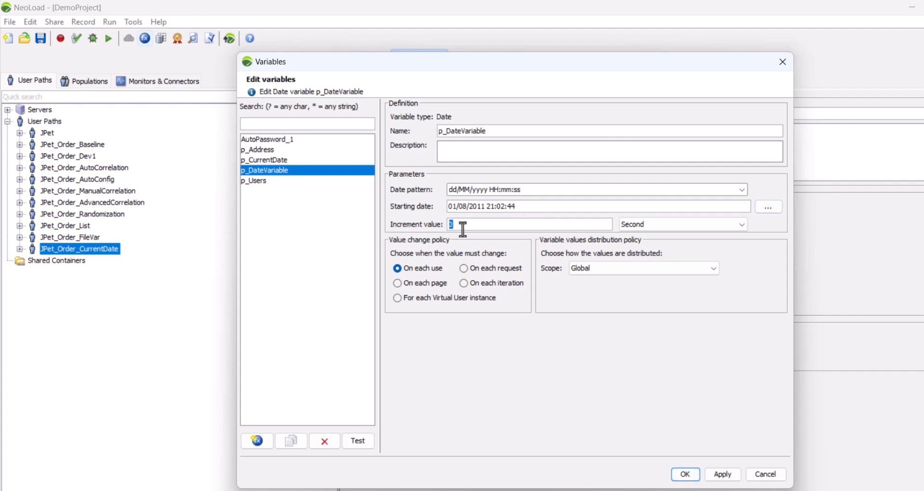
double_click(464, 225)
click(273, 161)
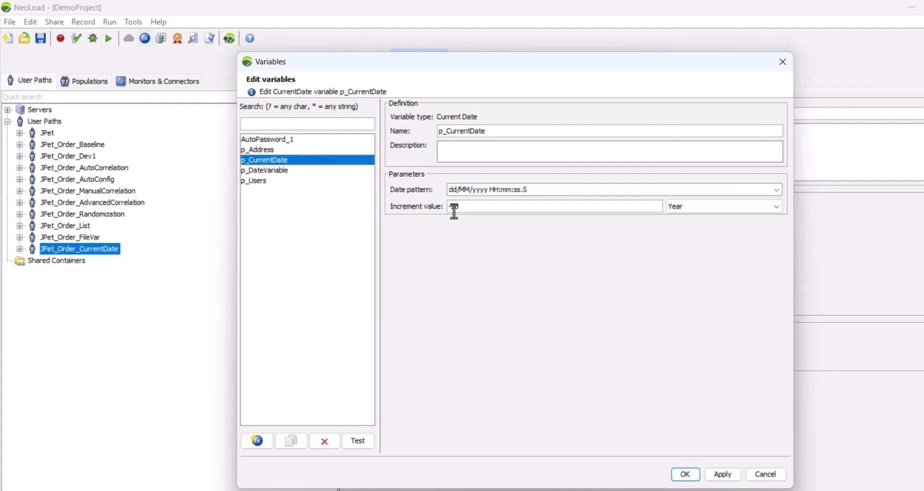
click(264, 171)
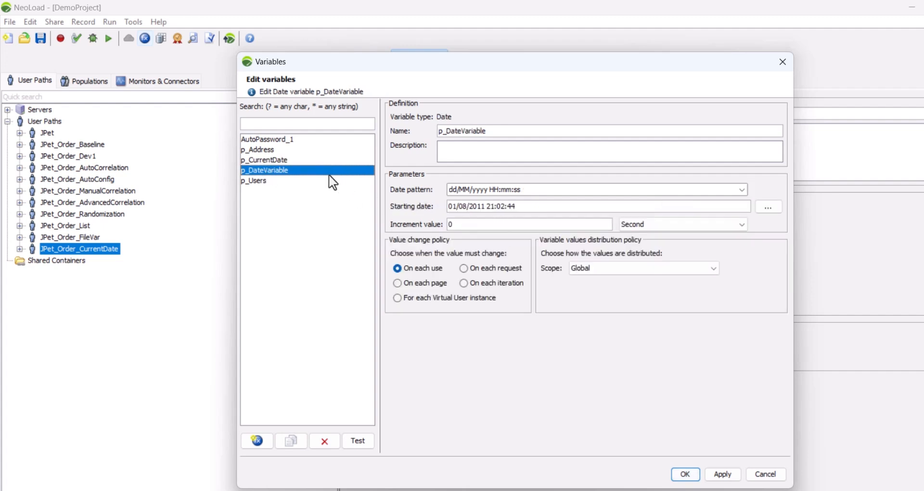
click(304, 163)
click(302, 172)
click(728, 229)
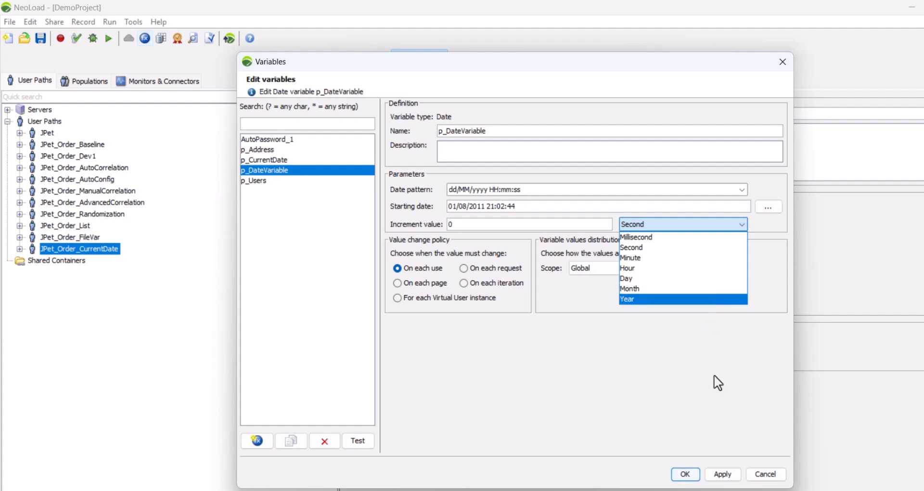
click(715, 402)
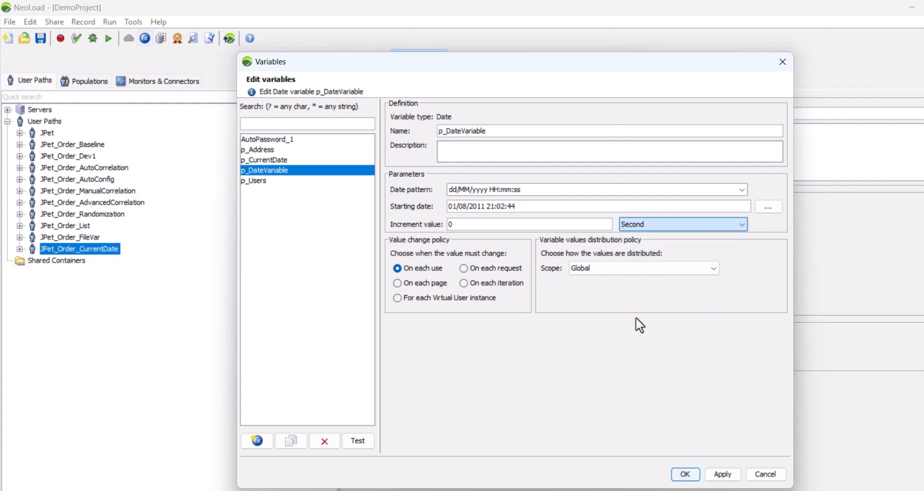
Step: Remove the time part from p_DateVariable's date pattern, leaving dd/MM/yyyy
click(455, 188)
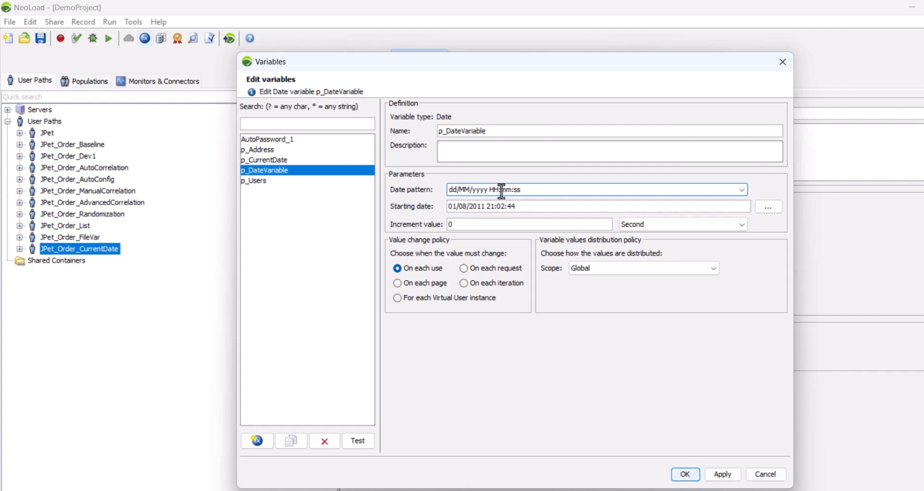
drag(491, 189, 574, 198)
key(BackSpace)
click(563, 210)
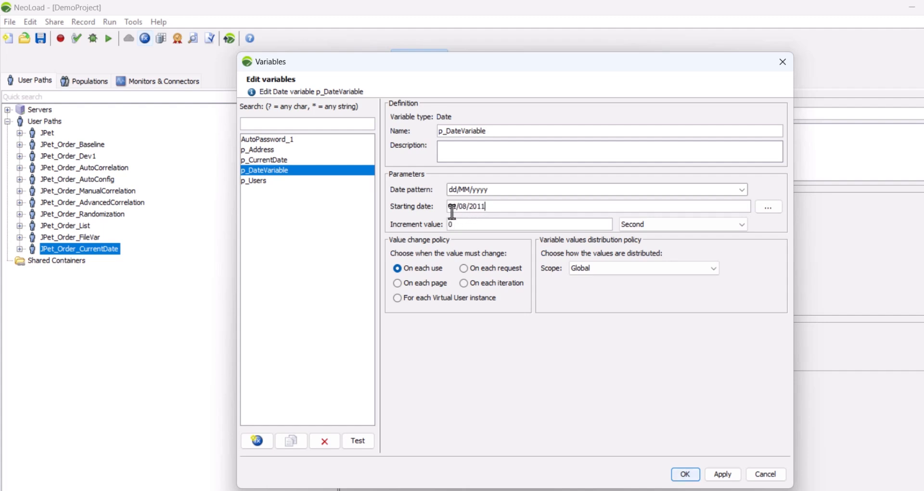
Step: Switch p_DateVariable's date pattern to dd/MM/yyyy HH:mm:ss.S and then to dd/MM/yy kk:mm:ss.S
click(493, 190)
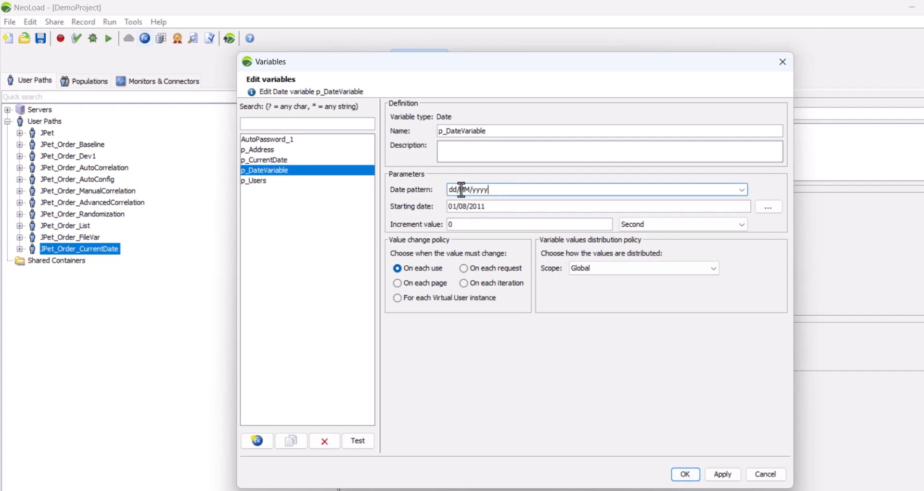
click(742, 189)
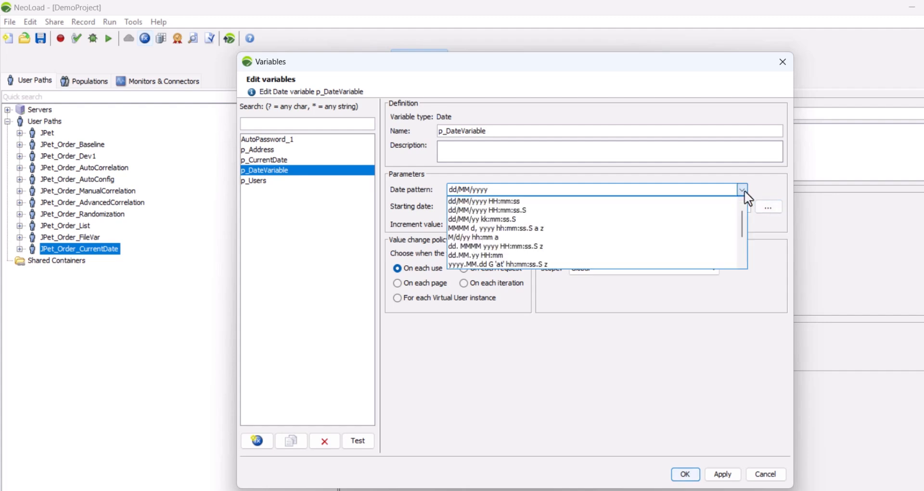
click(684, 210)
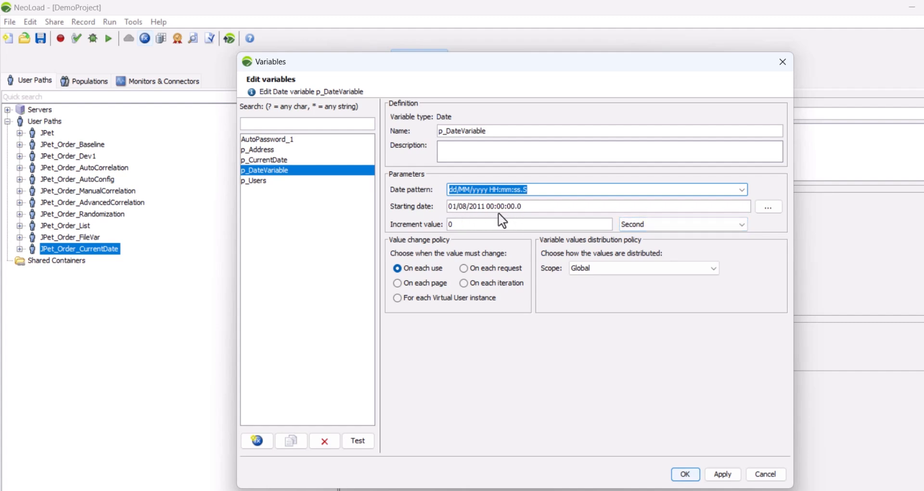
click(744, 191)
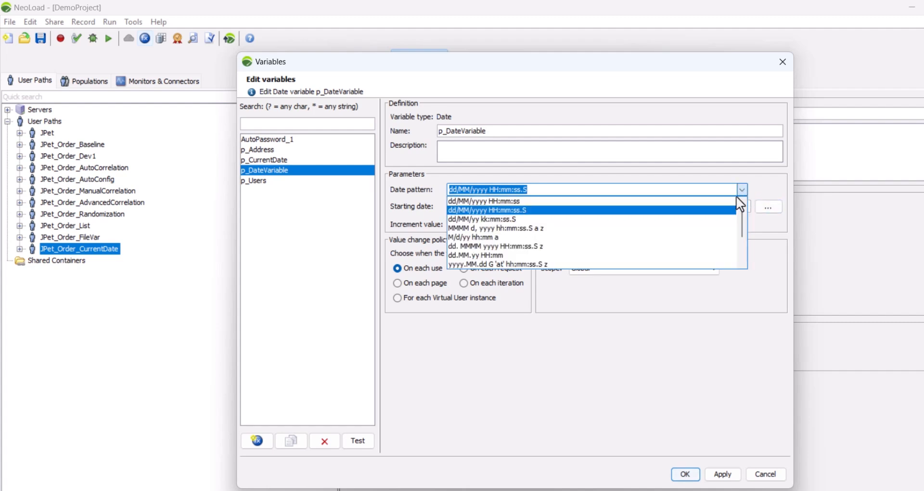
click(695, 219)
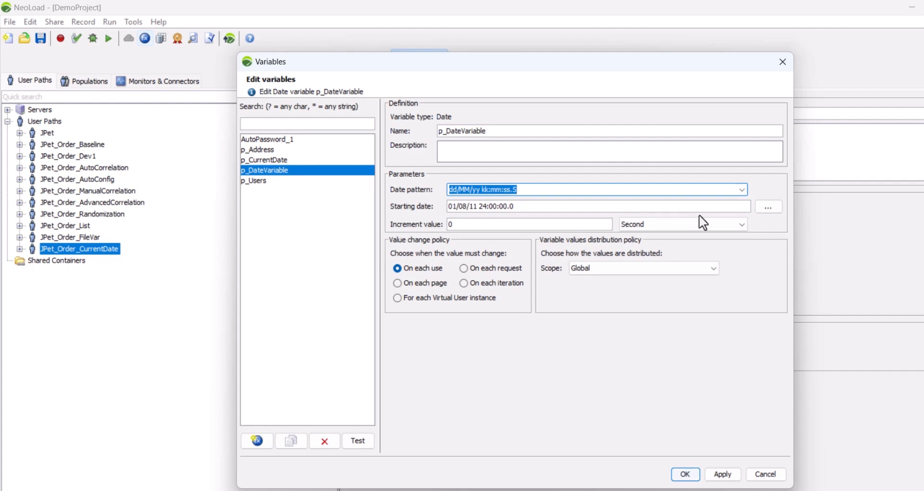
Step: Set p_DateVariable's date pattern to MMMM d, yyyy hh:mm:ss.S a z and compare its parts with the starting date
click(740, 190)
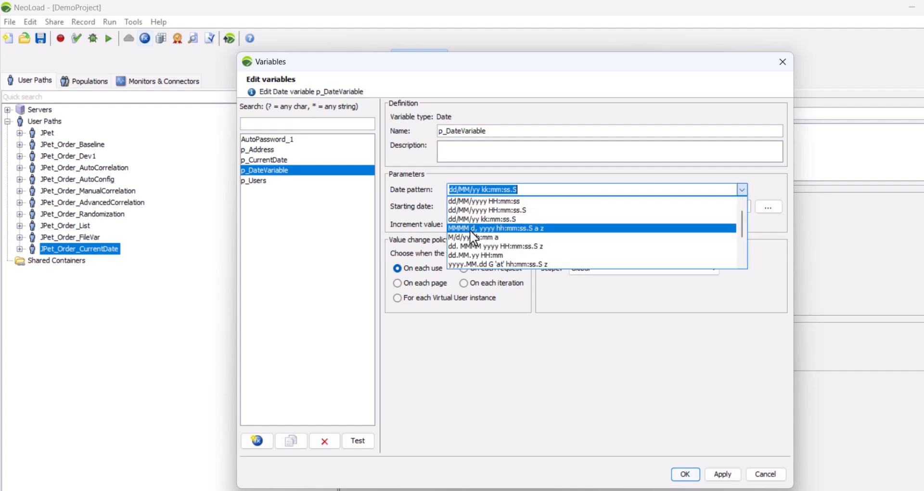
click(484, 229)
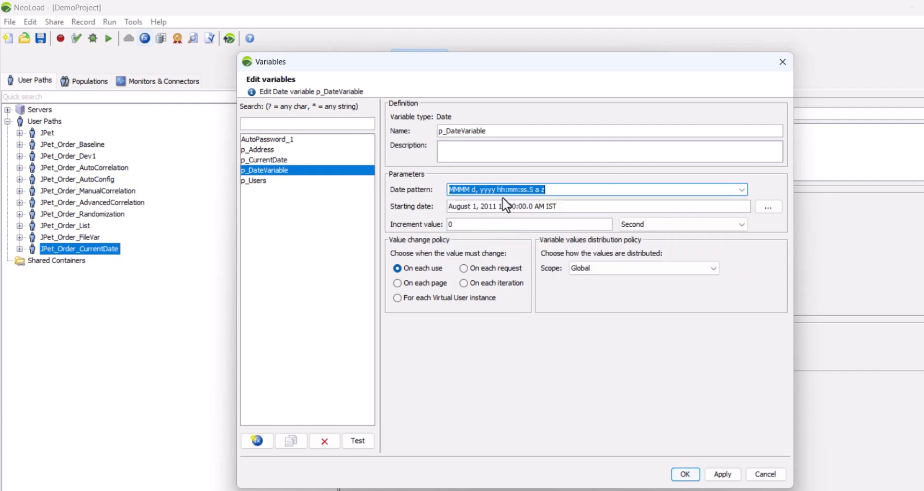
click(453, 190)
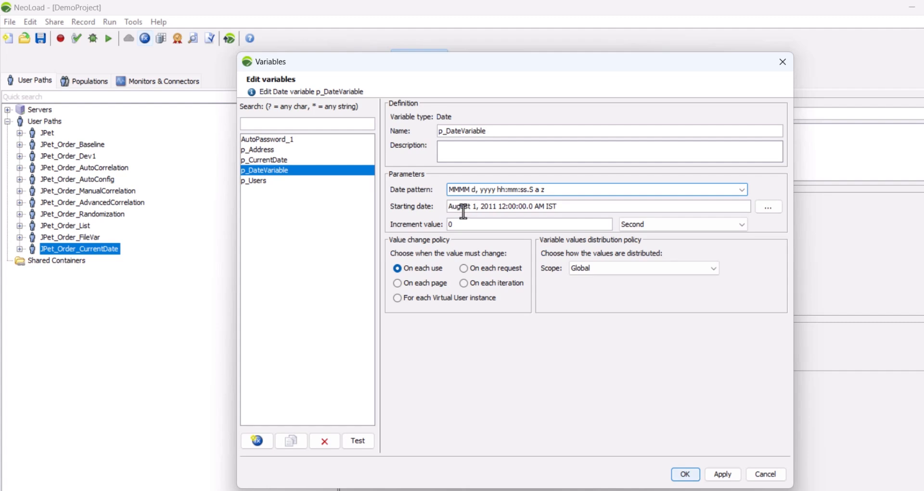
double_click(465, 207)
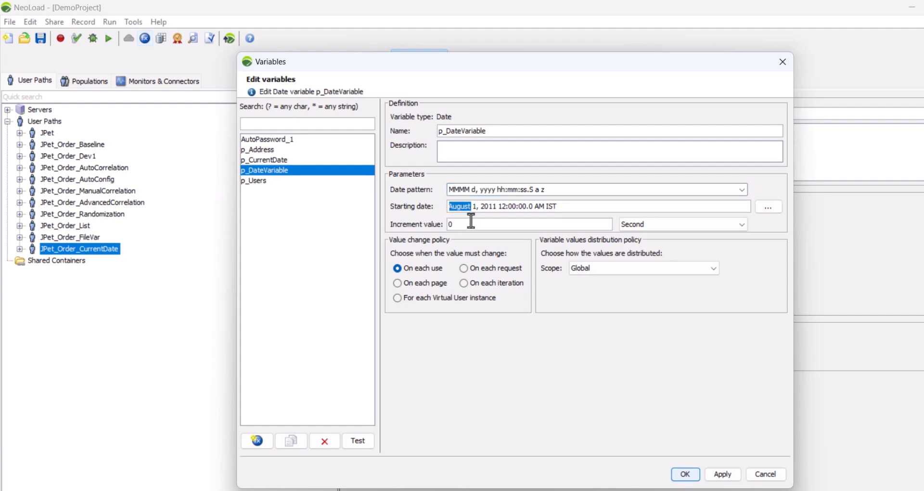
double_click(473, 189)
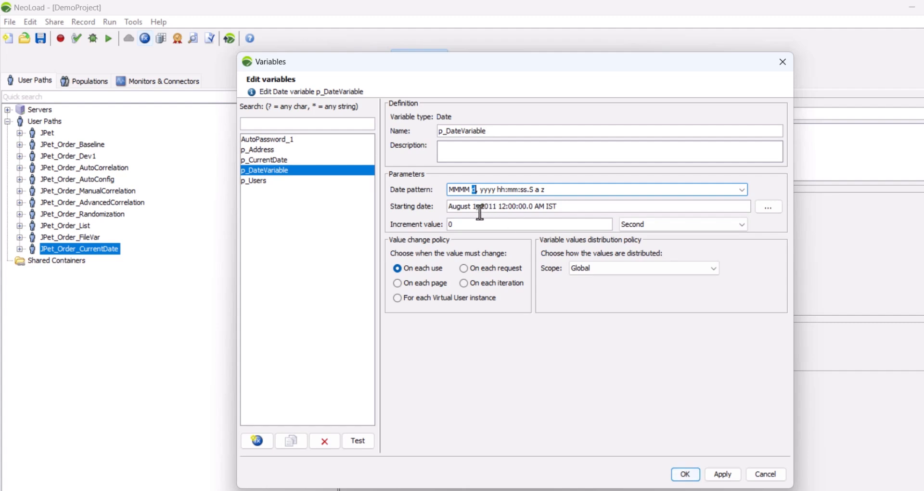
double_click(552, 206)
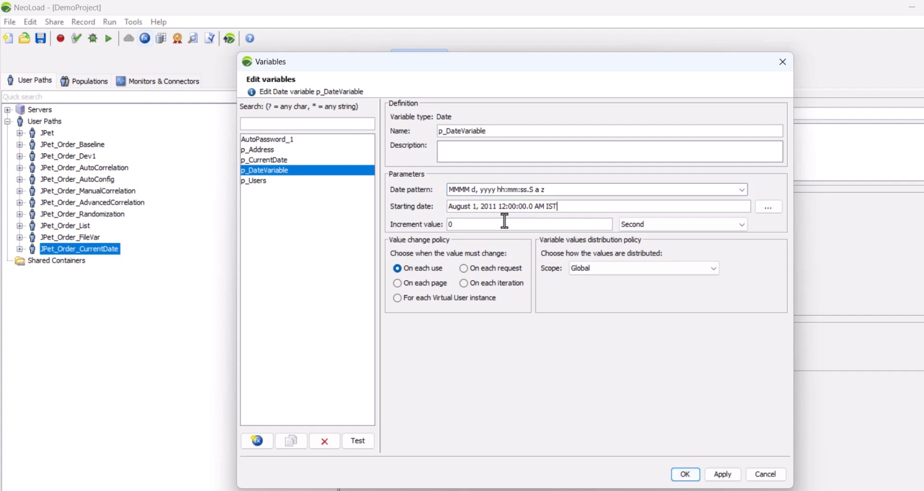
click(488, 206)
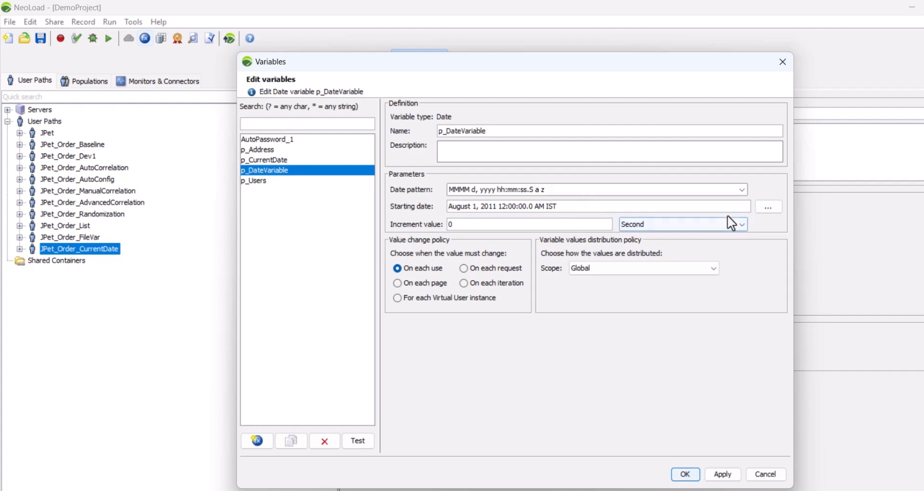
Step: Set the date pattern to dd/MM/yyyy HH:mm:ss and try to append AM to it
click(742, 189)
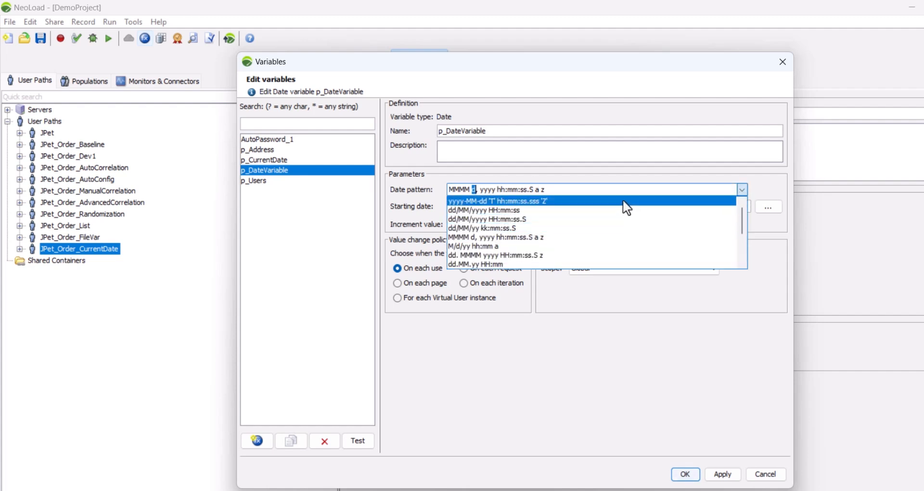
click(594, 213)
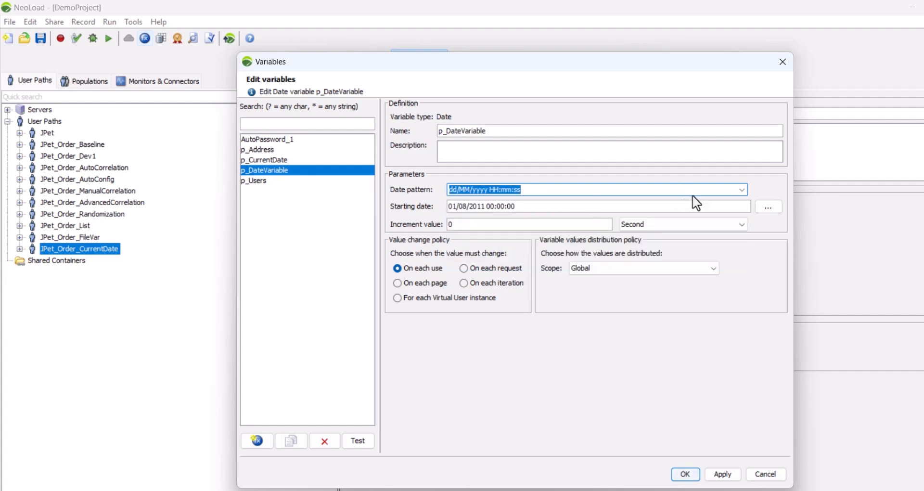
click(559, 187)
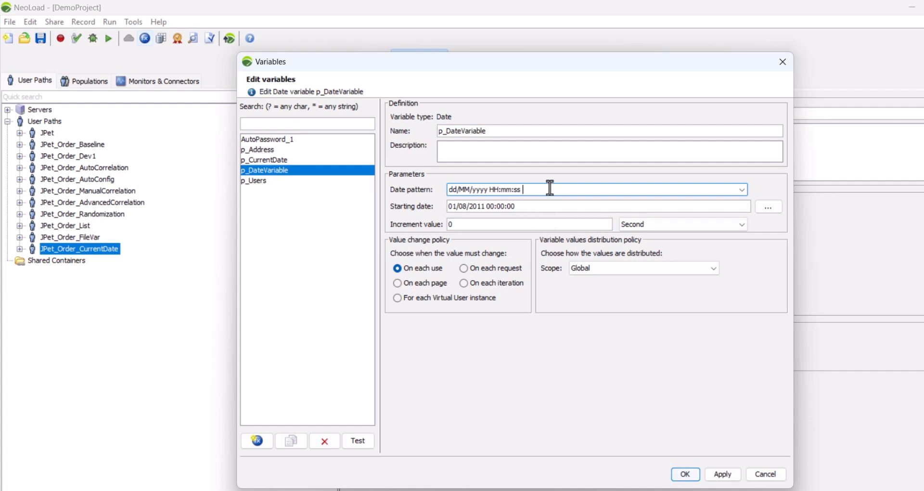
text(AM)
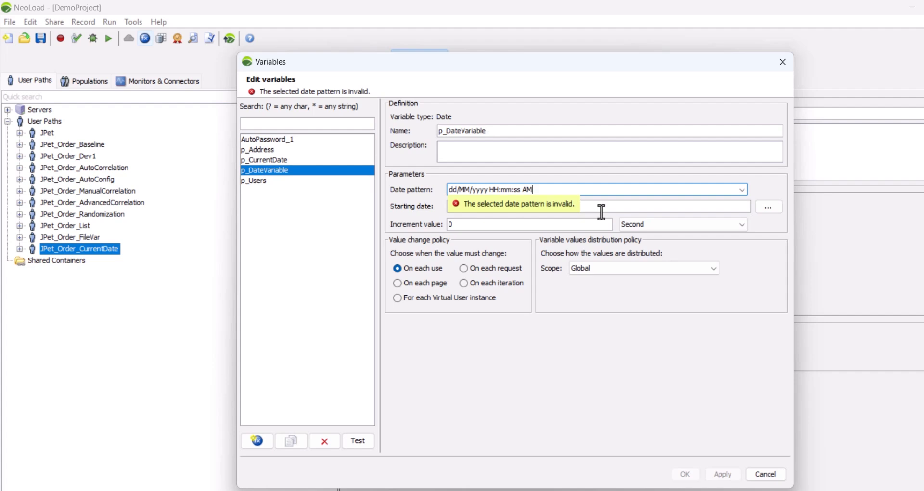
Step: Check the predefined date patterns for a time-of-day marker and remove AM from the current pattern
click(741, 189)
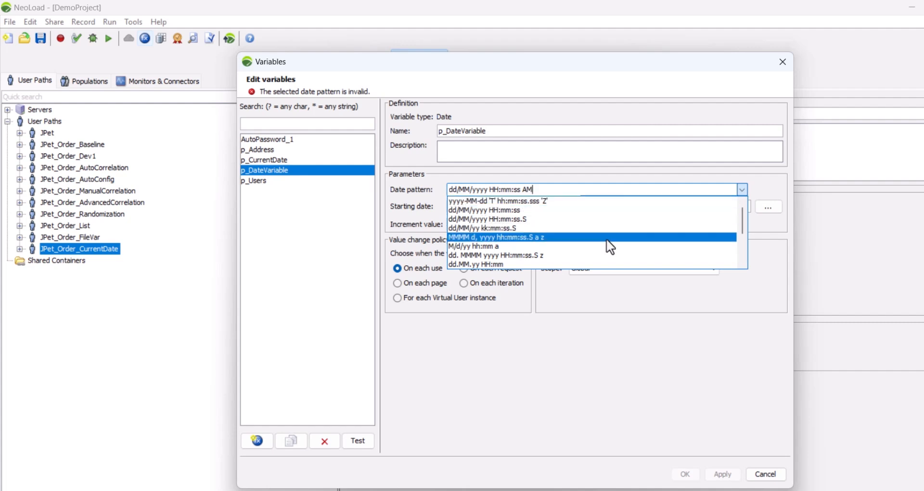
scroll(621, 216, down, 2)
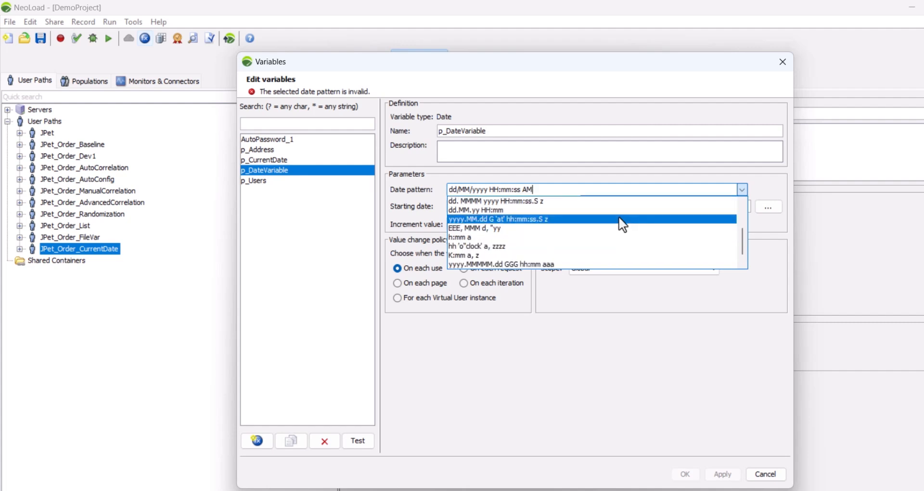
scroll(619, 215, up, 2)
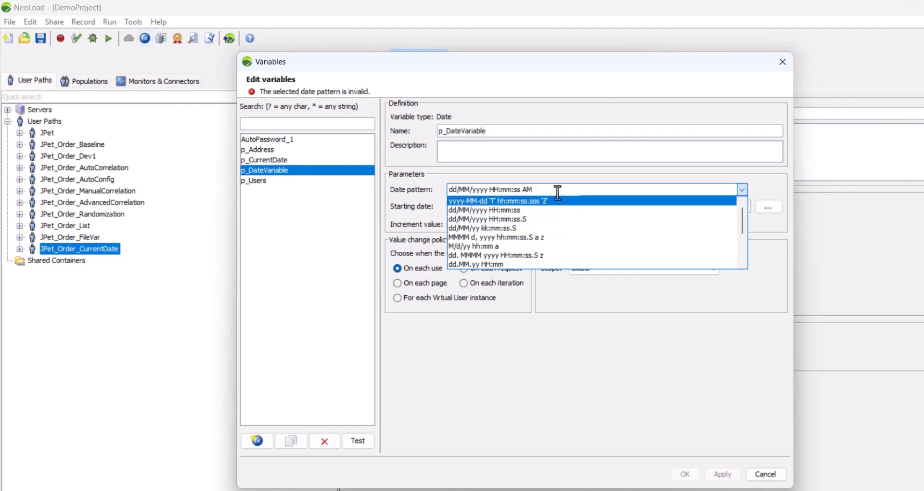
key(BackSpace)
key(BackSpace)
click(684, 473)
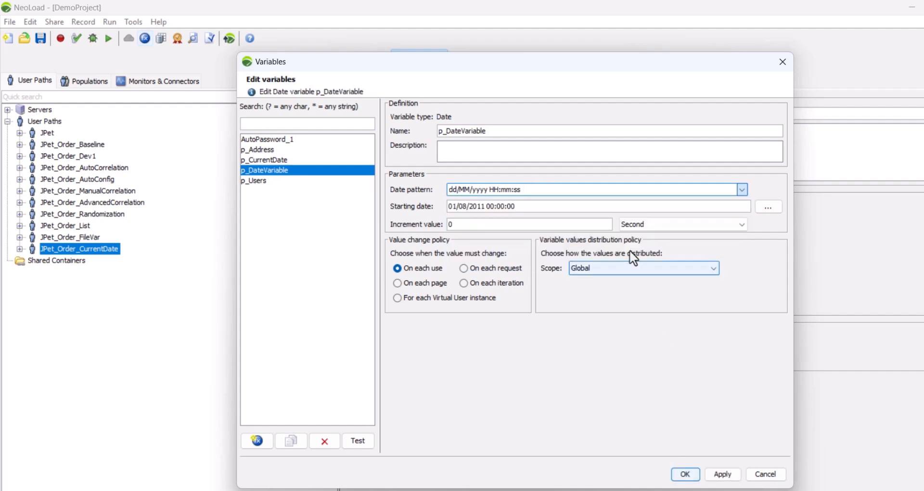
Step: Append the marker a to the date pattern, making it dd/MM/yyyy HH:mm:ss a
click(583, 207)
click(561, 190)
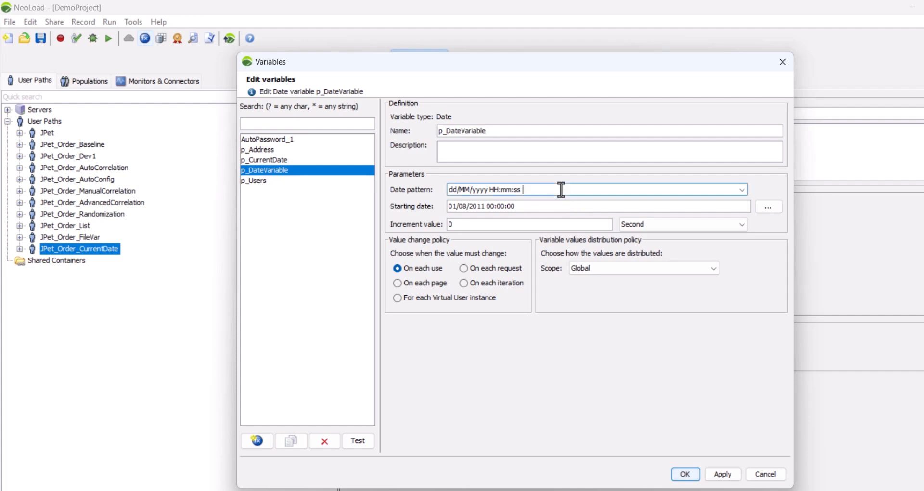
text(a)
click(583, 208)
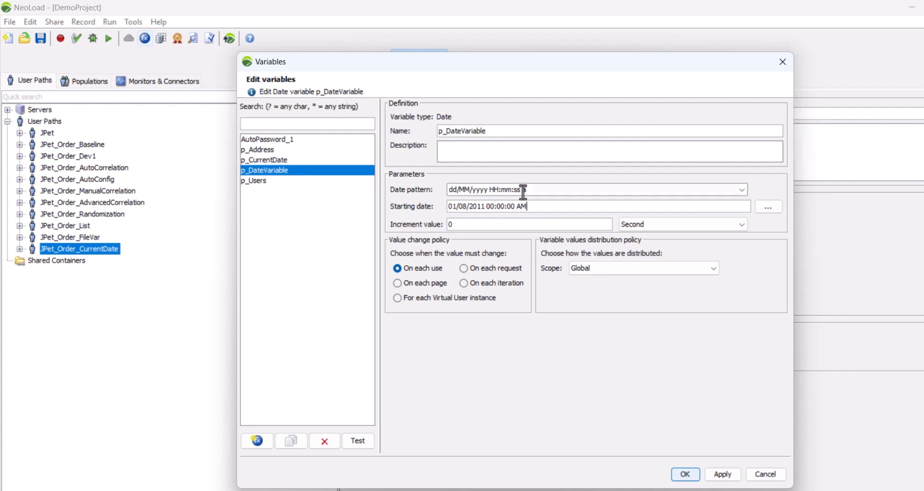
click(539, 192)
text(a)
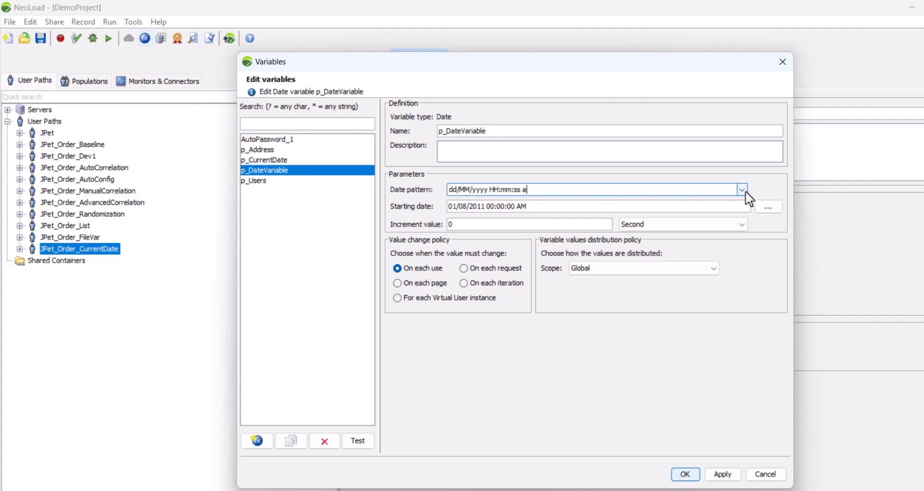
Step: Set p_DateVariable's date pattern to milliseconds since the UNIX epoch and inspect the resulting starting date
click(743, 190)
scroll(592, 238, down, 2)
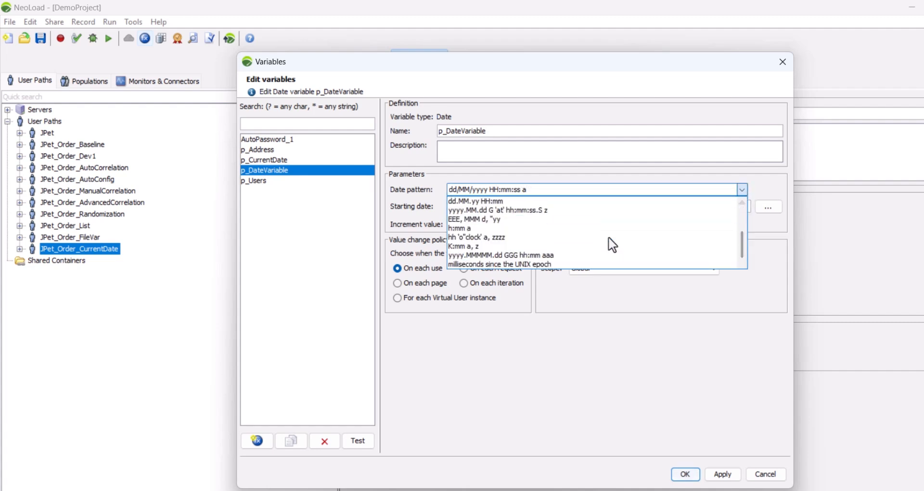
click(499, 263)
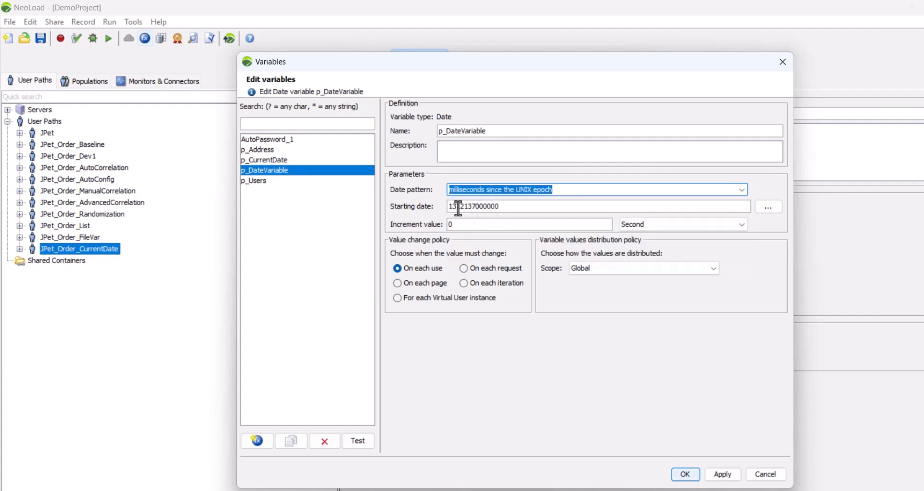
click(511, 207)
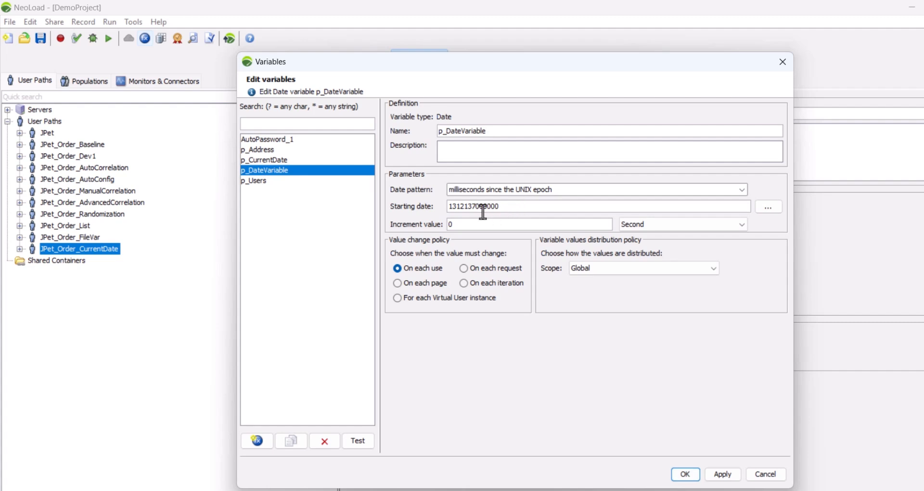
double_click(457, 207)
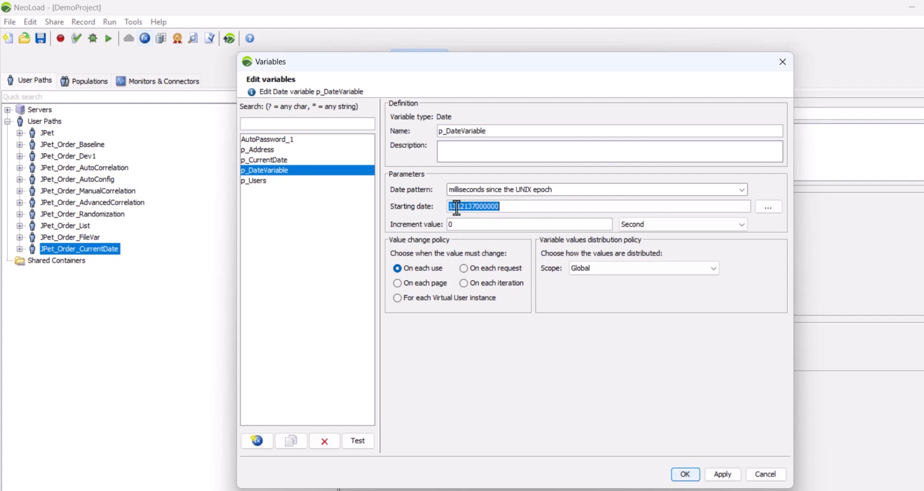
click(517, 208)
Step: Review the predefined date patterns without changing the selection, and apply p_DateVariable's settings, closing the variable editor
click(742, 190)
scroll(542, 255, up, 2)
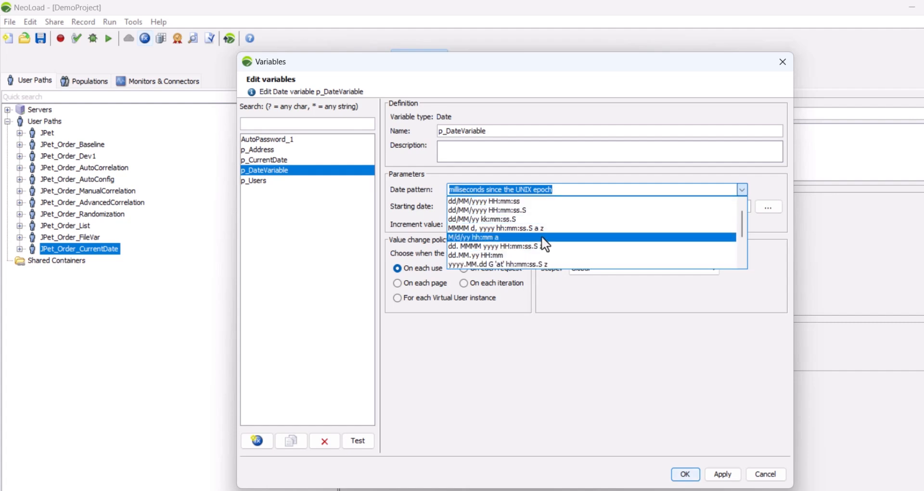
scroll(594, 244, down, 2)
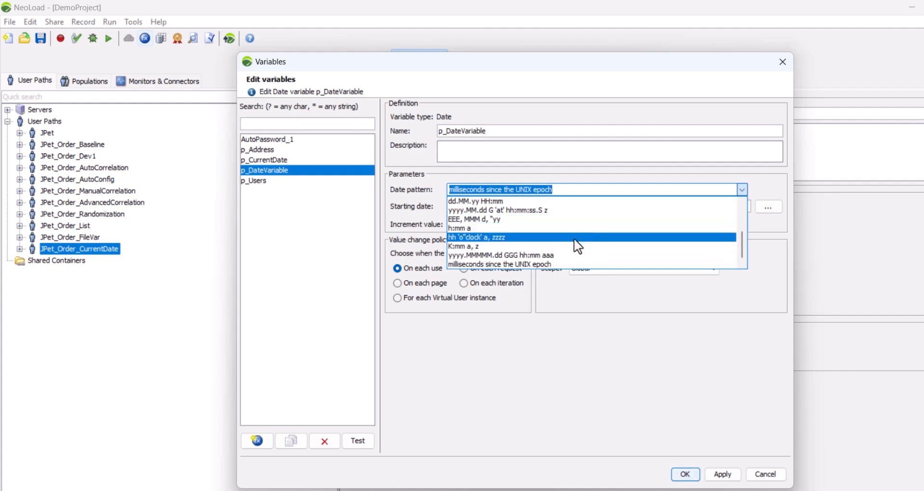
scroll(566, 243, up, 3)
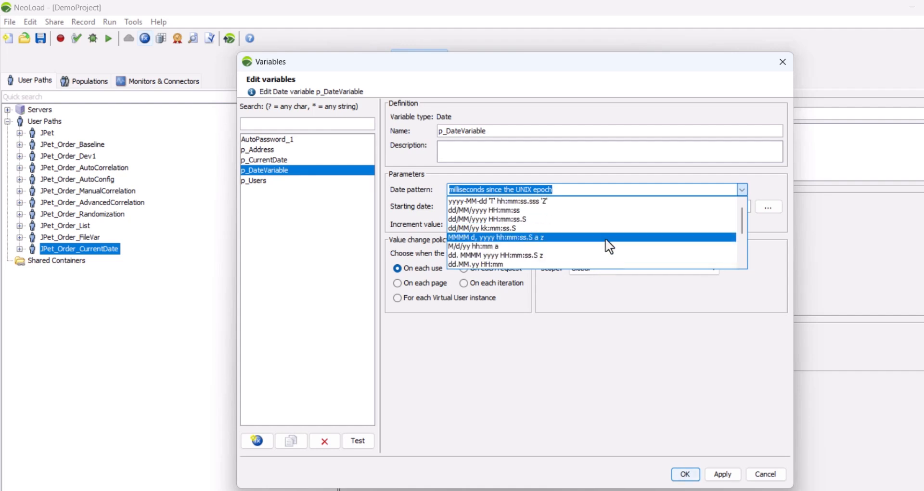
click(747, 283)
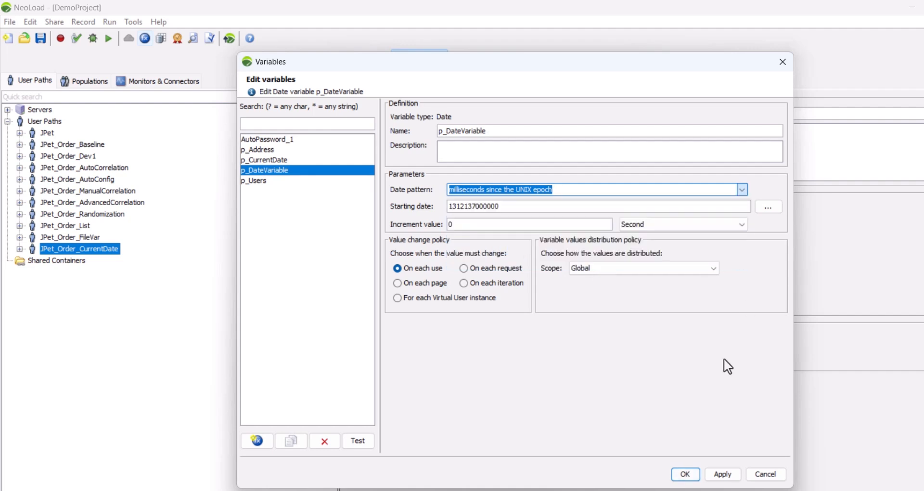
click(722, 474)
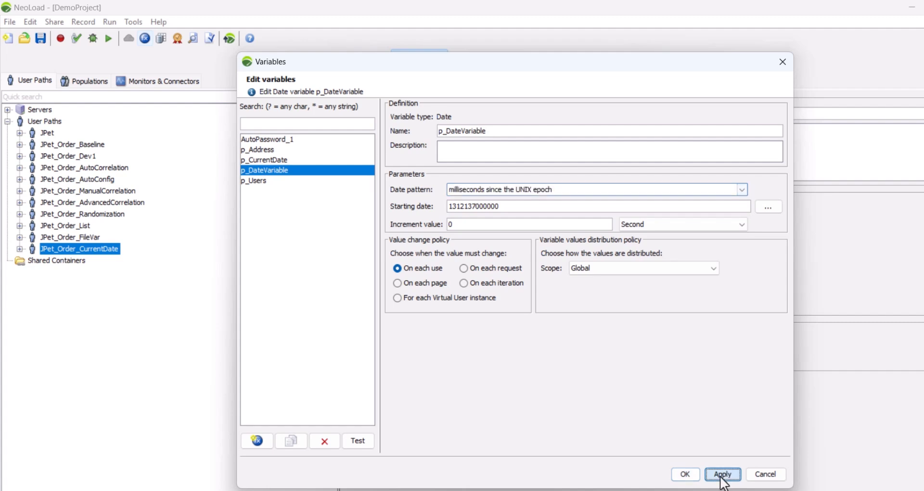
click(691, 474)
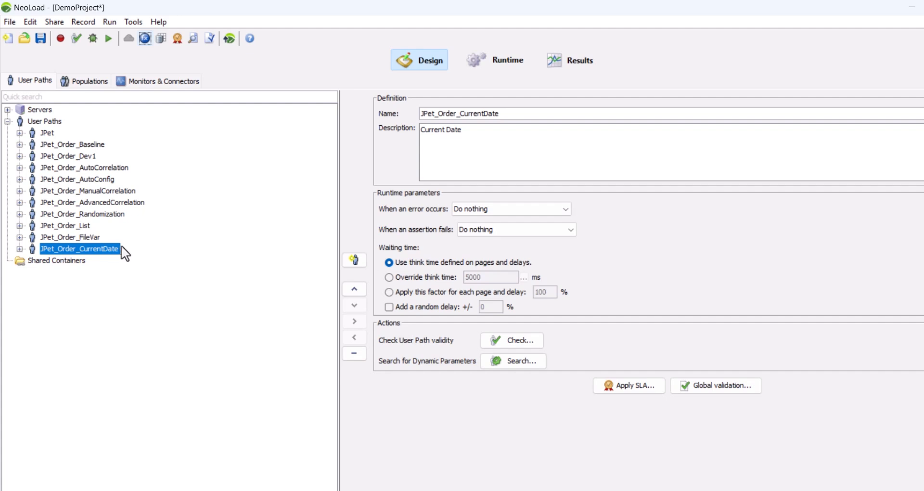
Step: Expand the JPet_Order_CurrentDate user path and its Actions container
double_click(105, 248)
click(62, 263)
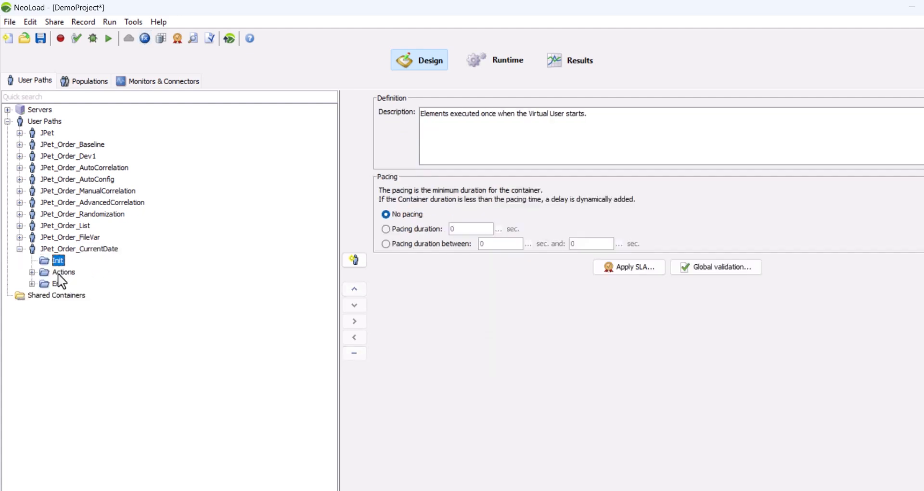
double_click(57, 273)
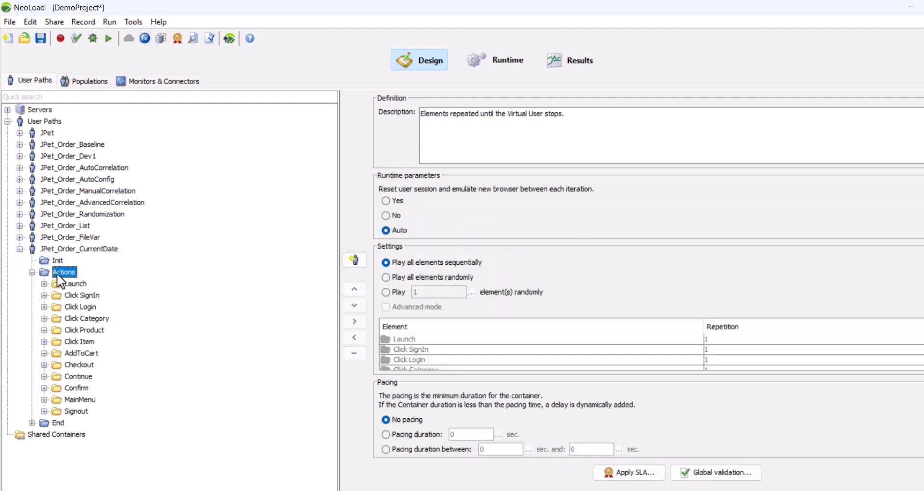
Step: Open the POST parameters of the /actions/Order.action request inside the Continue container
double_click(73, 388)
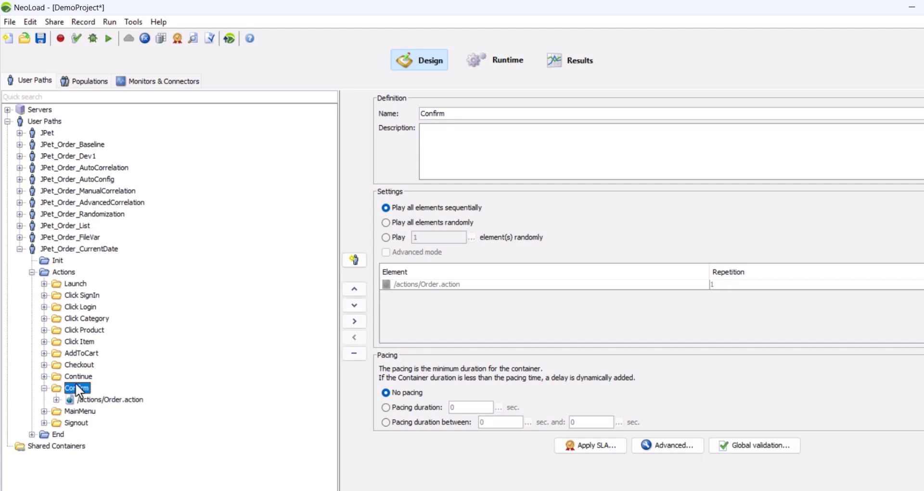
double_click(74, 375)
double_click(85, 389)
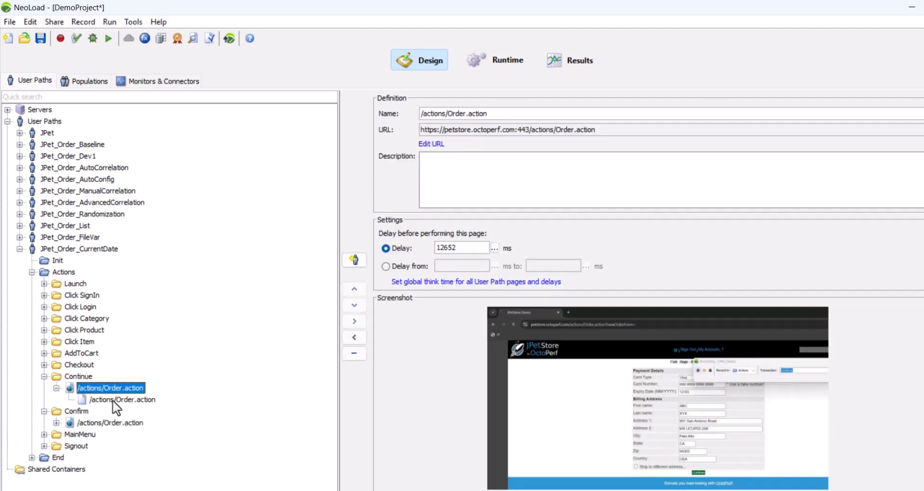
click(112, 400)
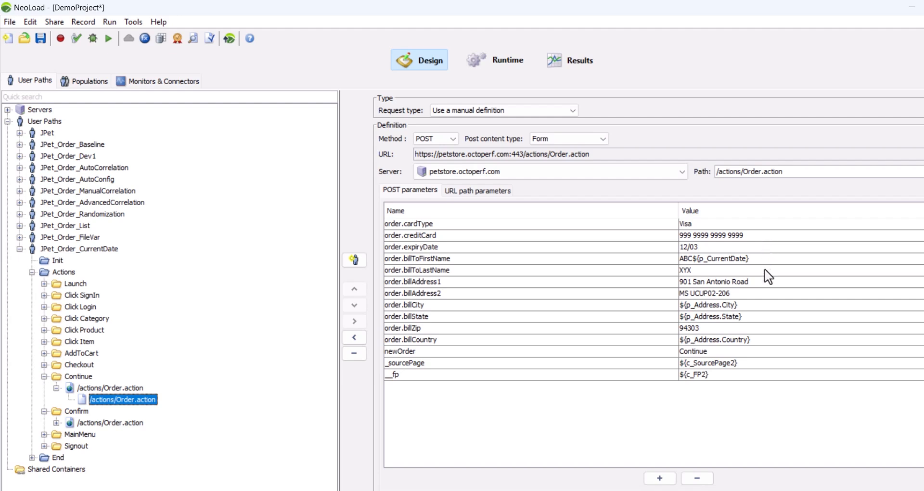
Step: Append ${p_DateVariable} to the order.billToLastName value, making it XYX${p_DateVariable}, and confirm the parameter
click(707, 270)
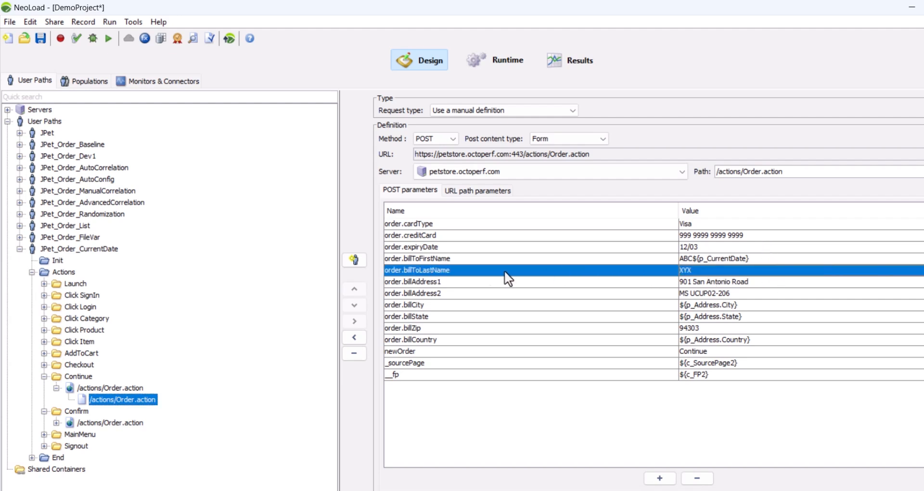
double_click(697, 271)
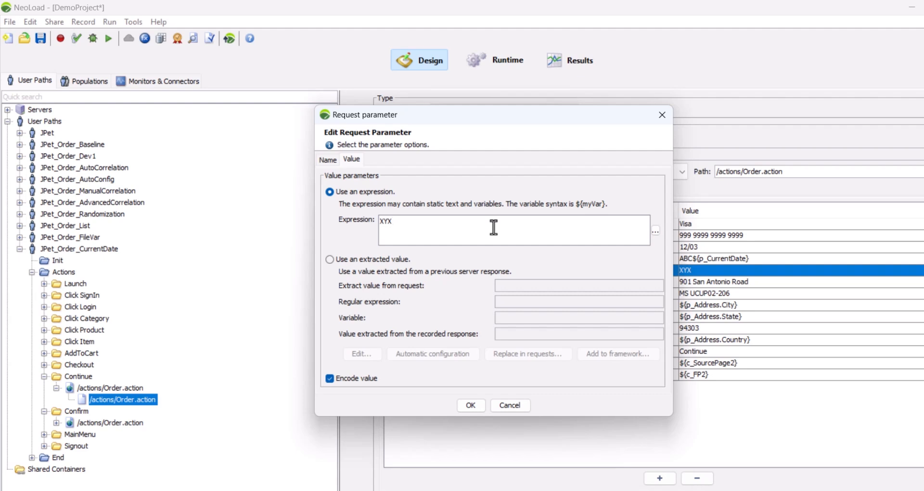
text(${)
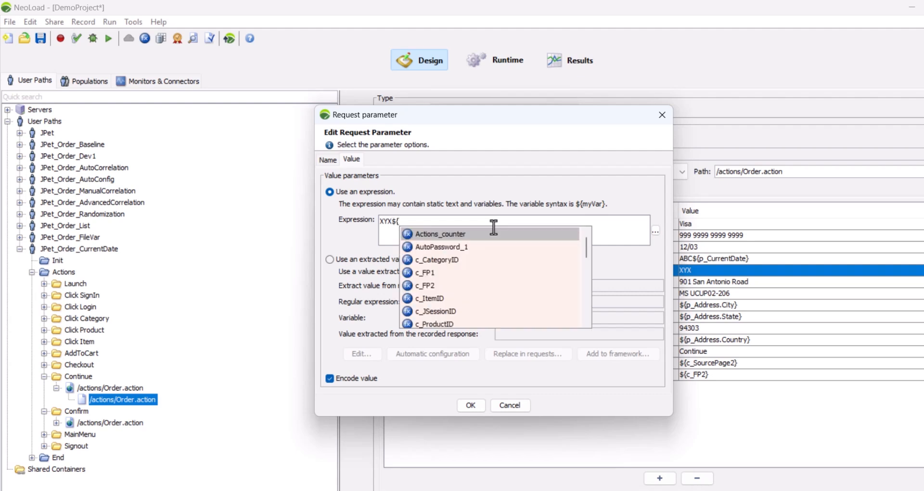
scroll(495, 280, down, 3)
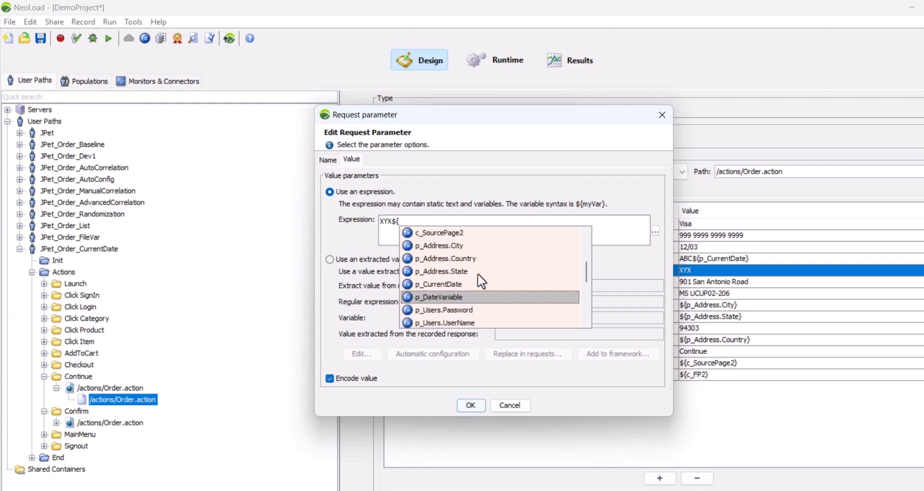
click(443, 295)
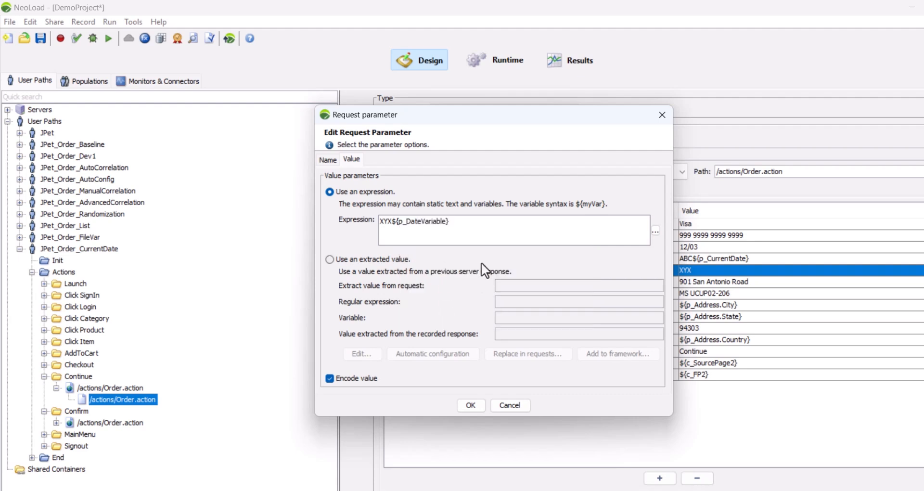
click(469, 404)
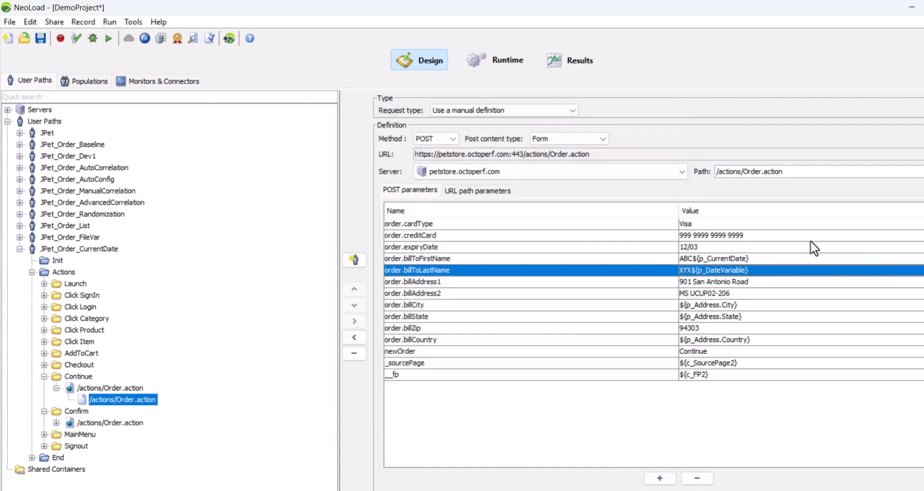
Step: Review the order.billToFirstName and order.billToLastName values and save the project
click(718, 259)
click(712, 271)
click(41, 39)
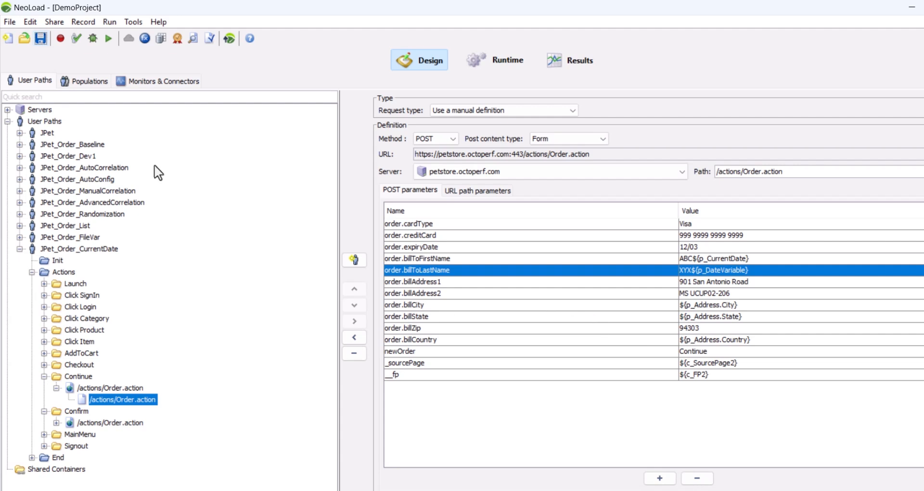
Step: Set p_DateVariable's date pattern to dd/MM/yyyy HH:mm:ss, apply it and close the variable editor
click(145, 38)
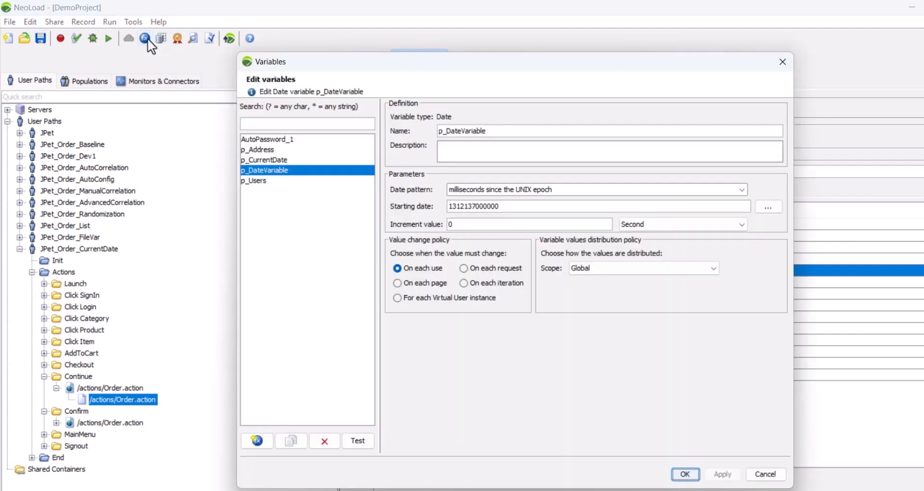
click(743, 192)
scroll(574, 215, up, 3)
click(548, 204)
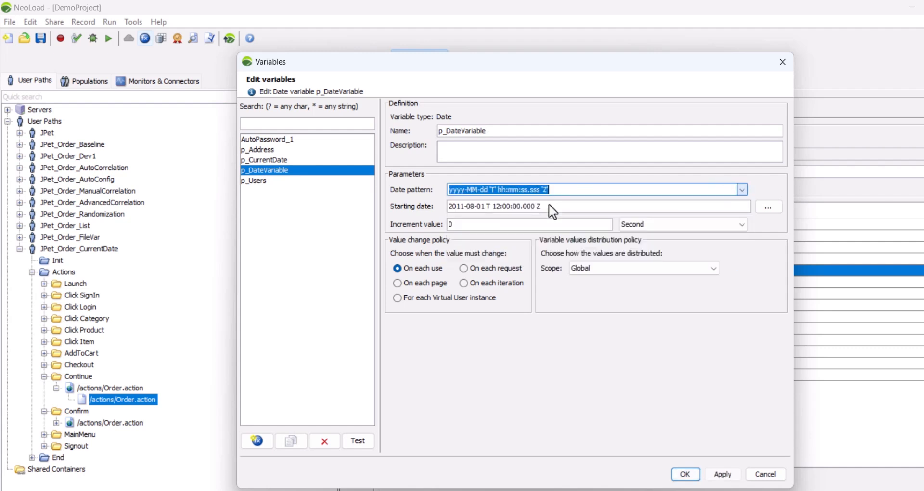
click(742, 191)
click(620, 210)
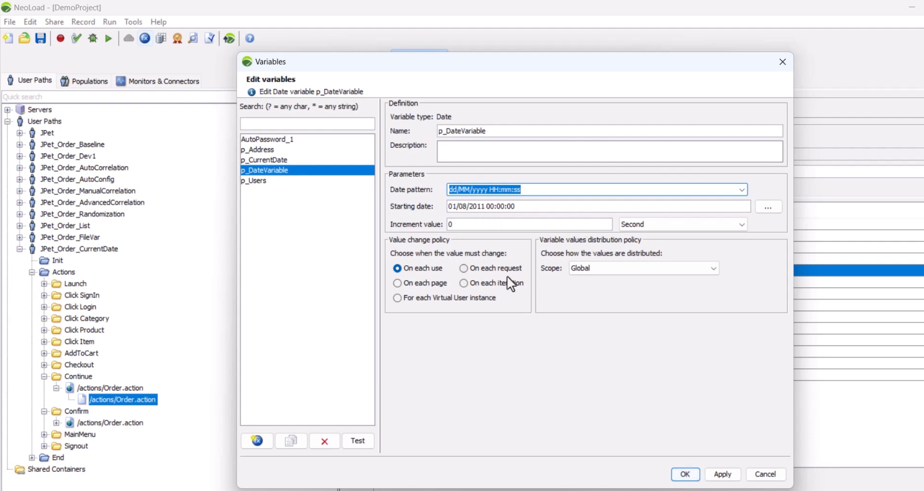
click(724, 474)
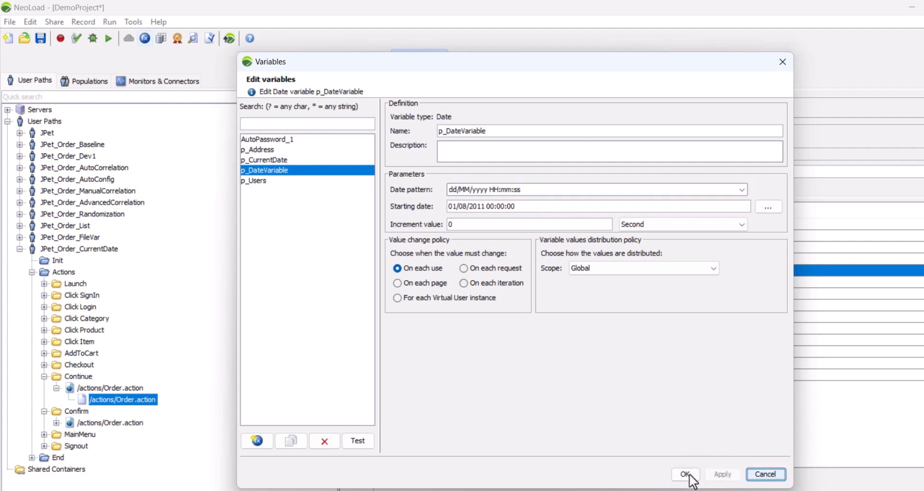
click(686, 475)
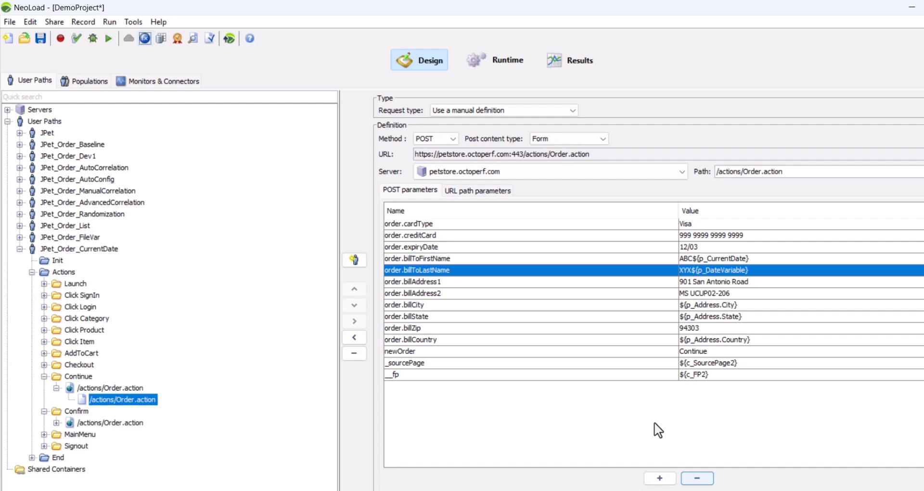
Step: Run the validity check on the JPet_Order_CurrentDate user path, accepting the advanced validation parameters as they are
click(75, 42)
click(409, 57)
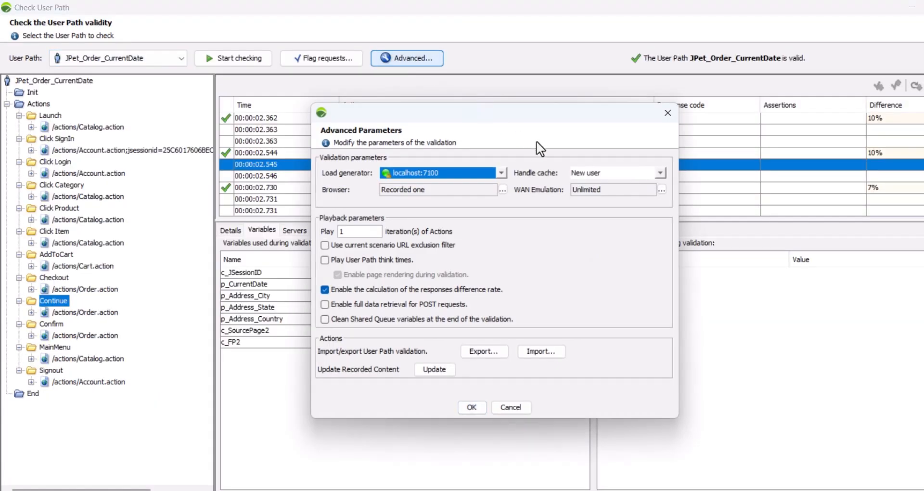
click(471, 408)
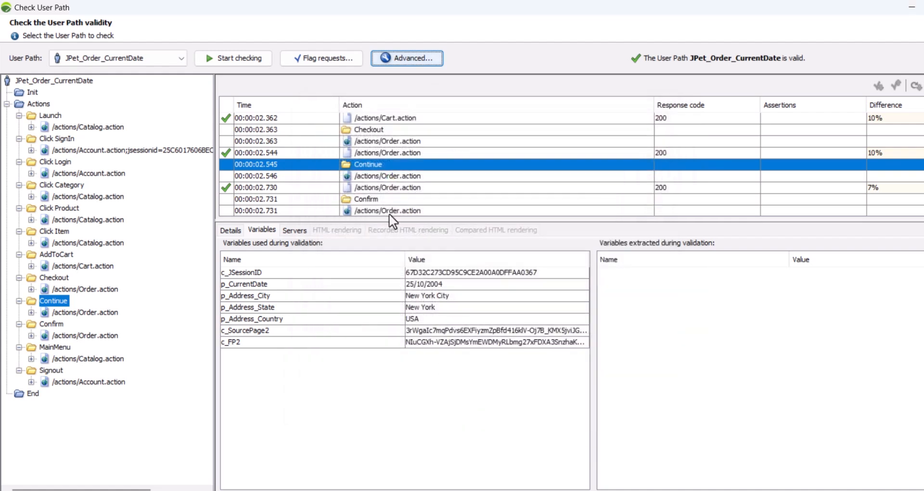
click(244, 57)
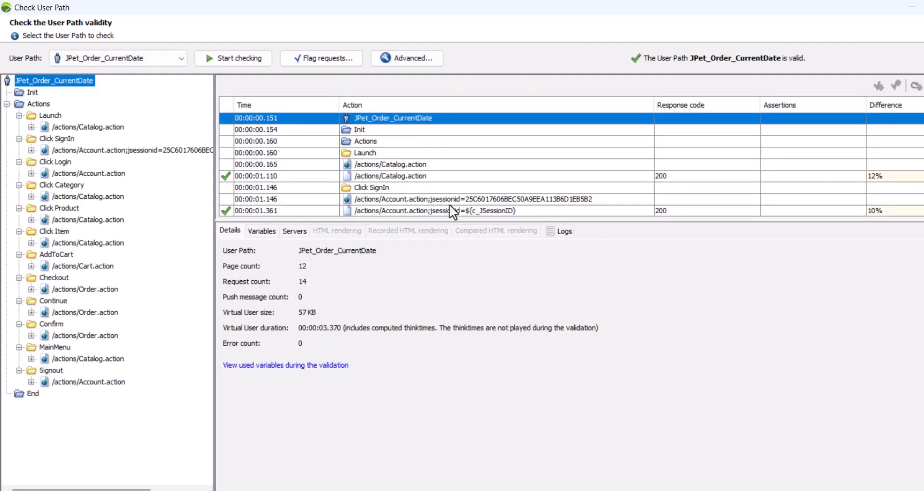
Step: Inspect the variables used by the Continue container's /actions/Order.action request, including p_DateVariable
scroll(452, 212, down, 7)
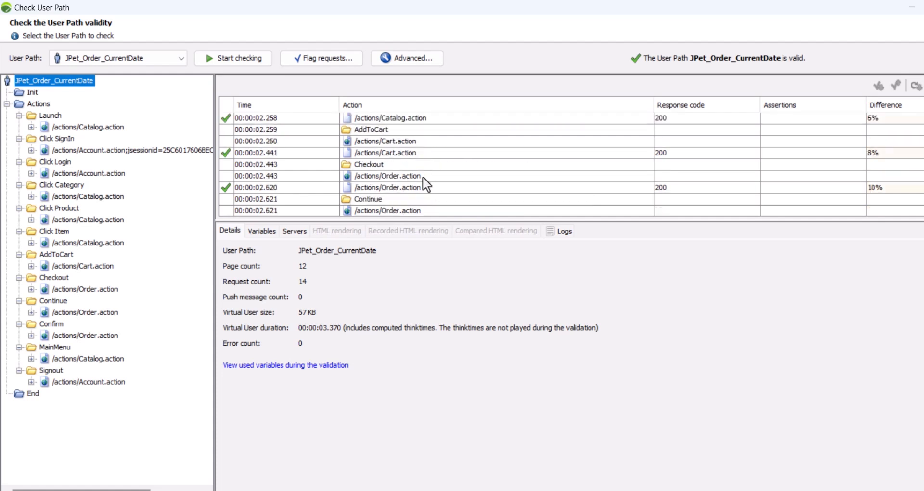
scroll(397, 176, down, 1)
click(368, 187)
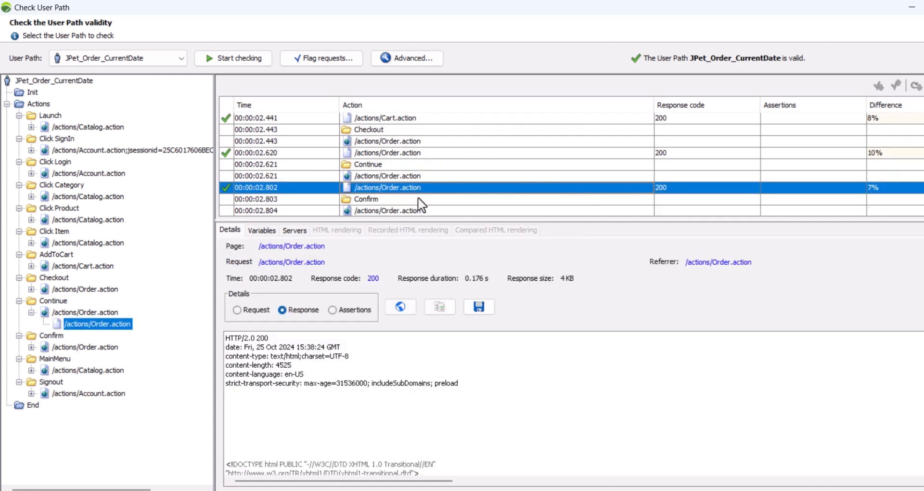
click(261, 230)
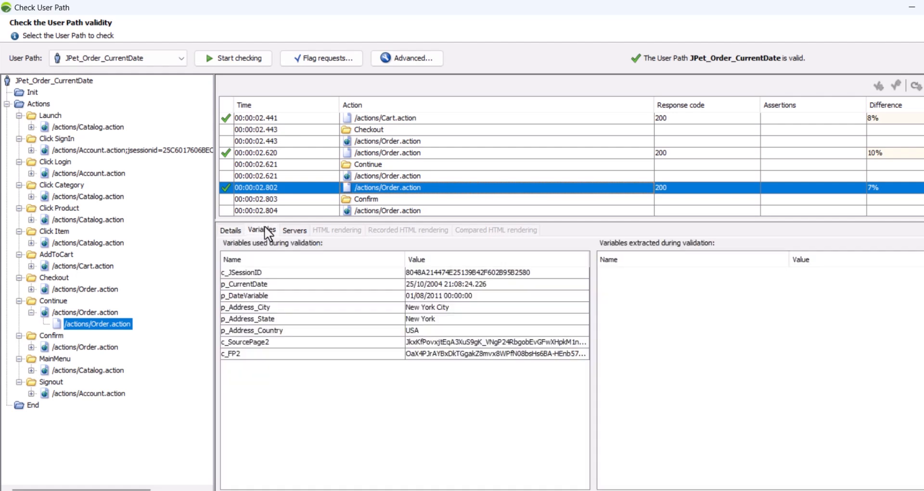
click(246, 296)
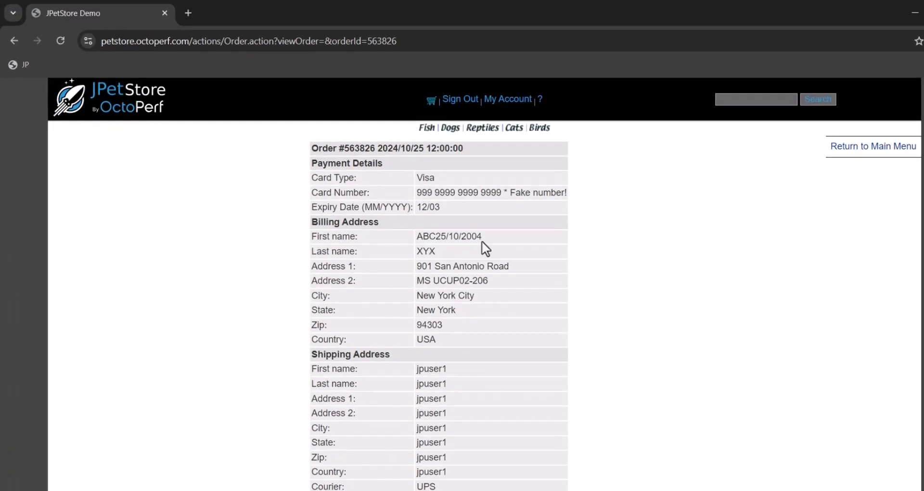
Step: Switch to the JPetStore page in the browser and try to open My Orders from My Account
click(504, 100)
scroll(361, 320, down, 2)
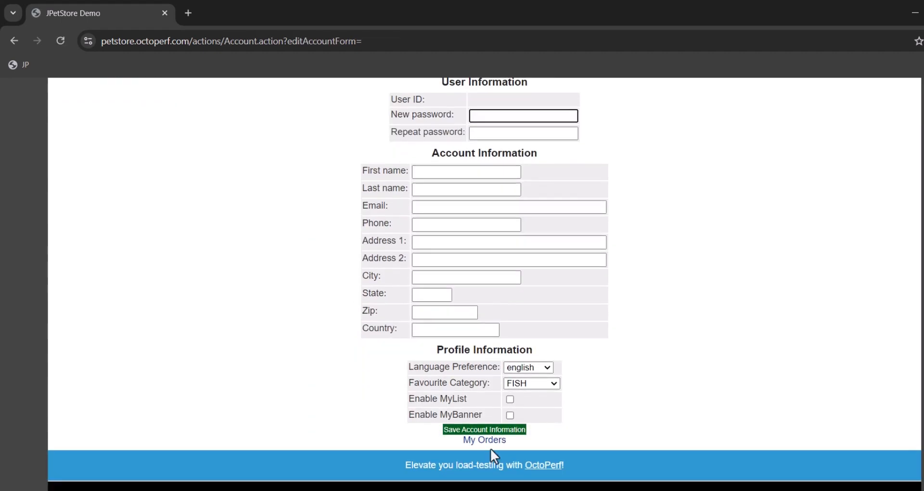
click(489, 444)
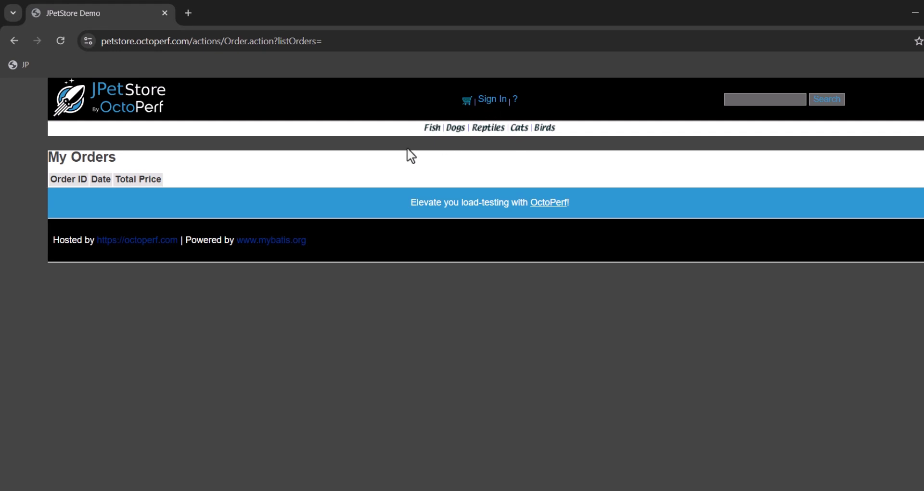
Step: Sign in to JPetStore with the saved username jpuser1 and its account password
click(495, 102)
click(493, 190)
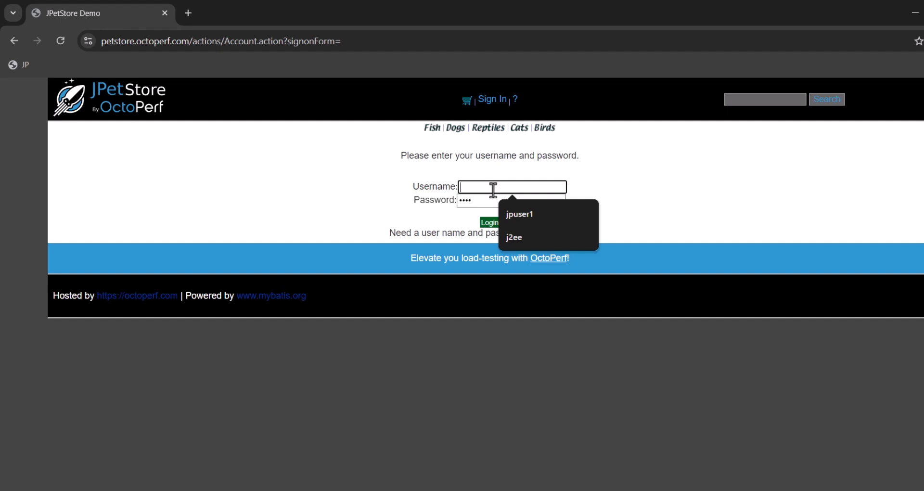
click(515, 207)
key(ctrl+a)
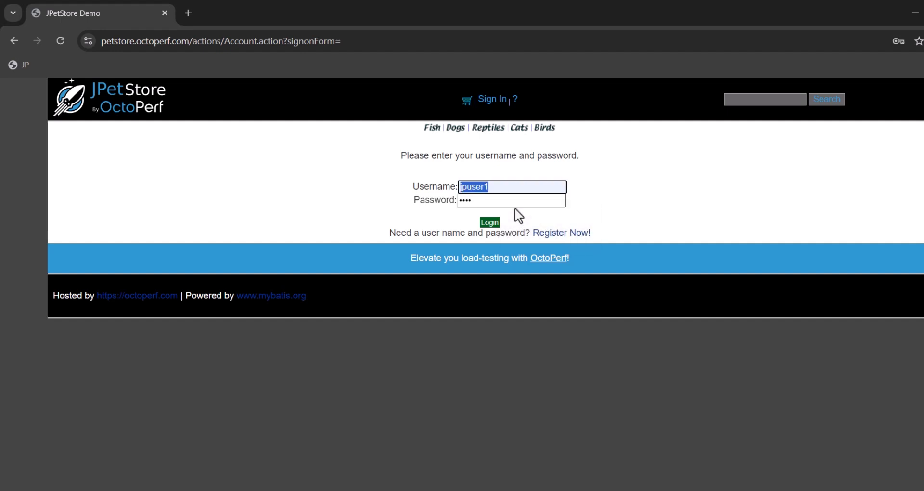
click(502, 205)
key(ctrl+a)
click(492, 220)
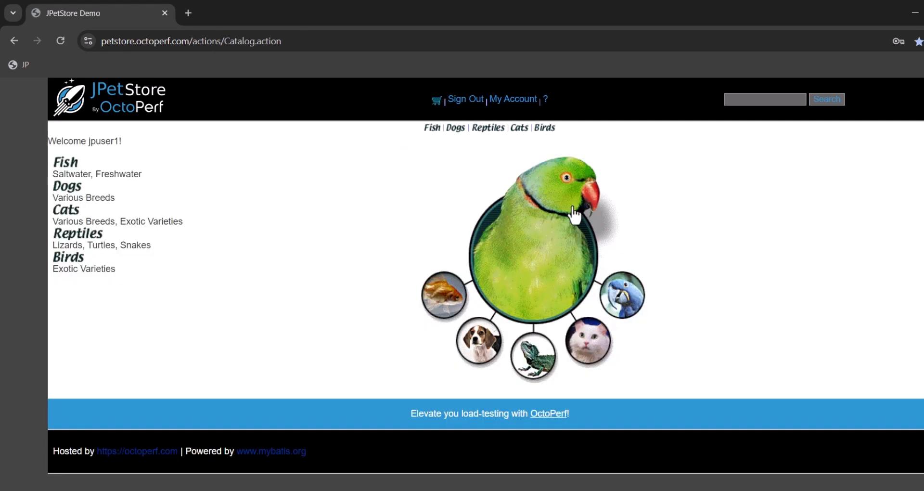
Step: Open the last order in the account's My Orders list and look through its details
click(513, 101)
scroll(439, 235, down, 5)
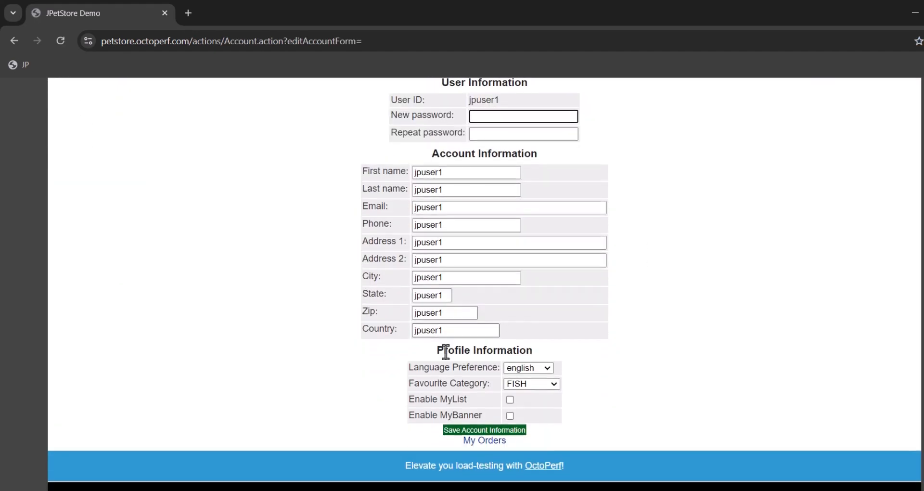
click(476, 440)
scroll(163, 403, down, 10)
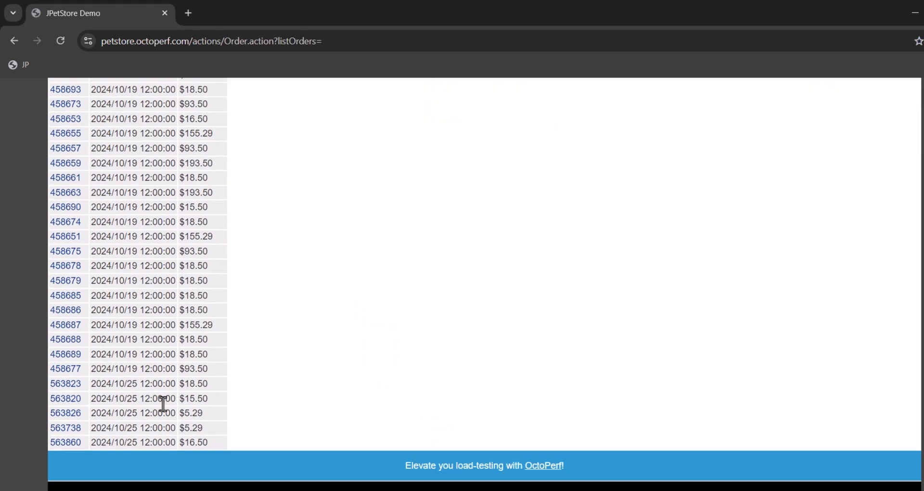
click(65, 447)
scroll(506, 276, down, 2)
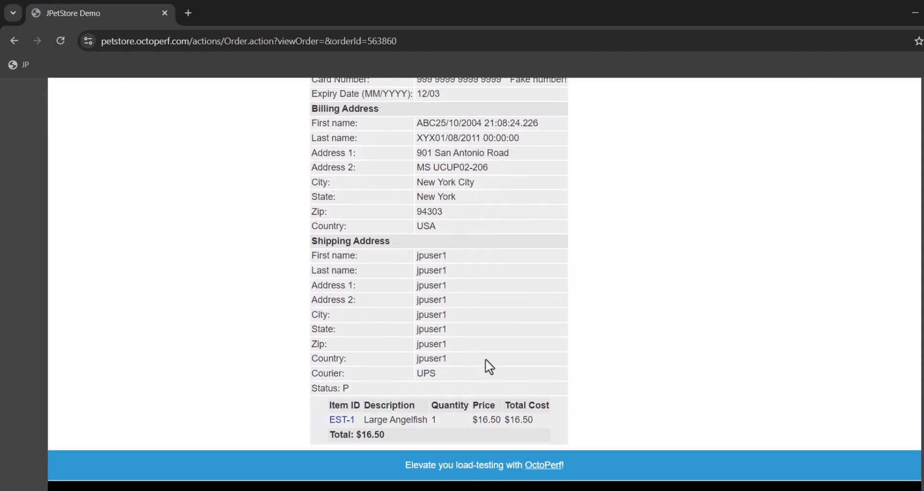
scroll(469, 306, up, 3)
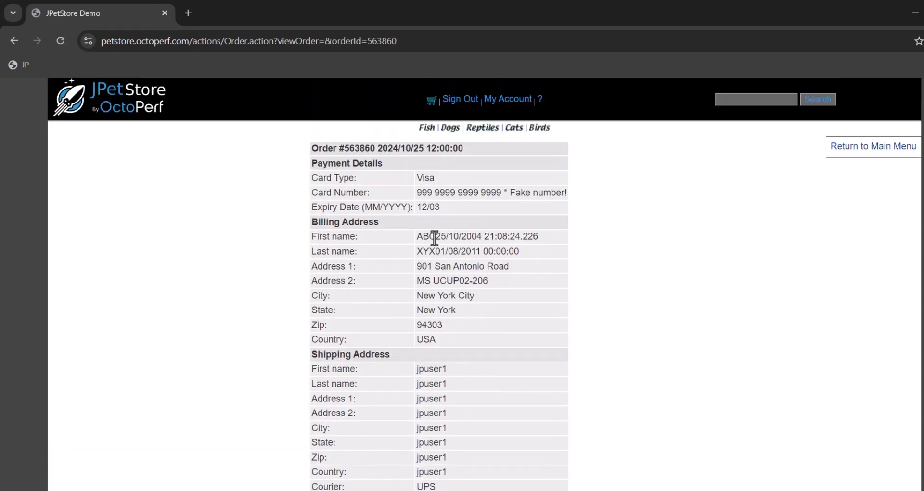
Step: Examine the date values appended to the first name and last name in the order's billing address
drag(436, 237, 540, 237)
click(535, 240)
drag(436, 251, 525, 265)
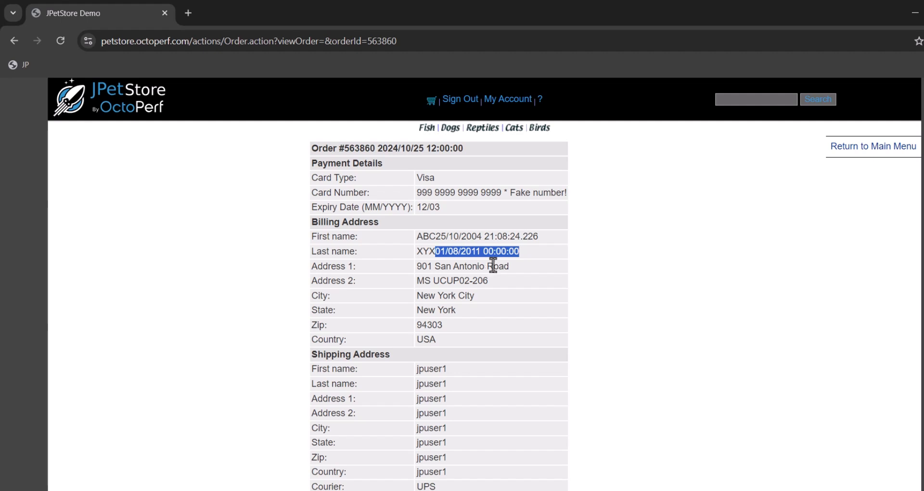
click(475, 272)
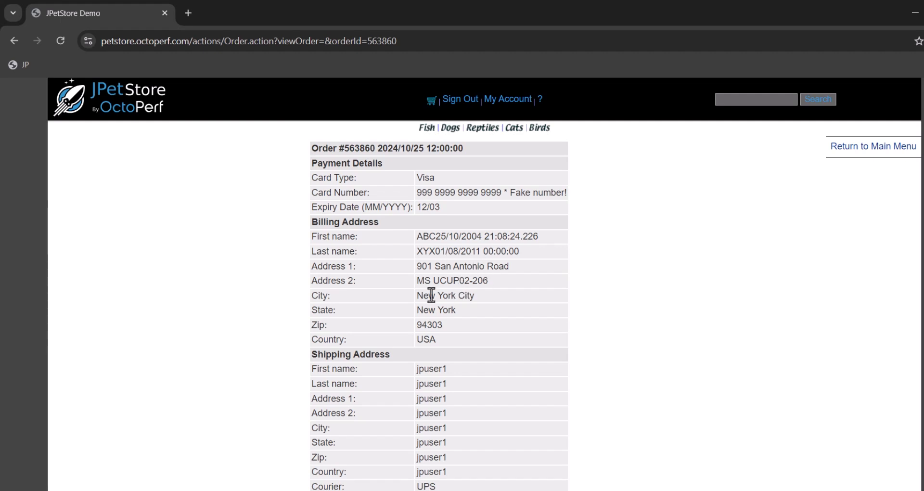
Step: Close the Check User Path window and switch from the browser to the DemoProject window in NeoLoad
click(163, 490)
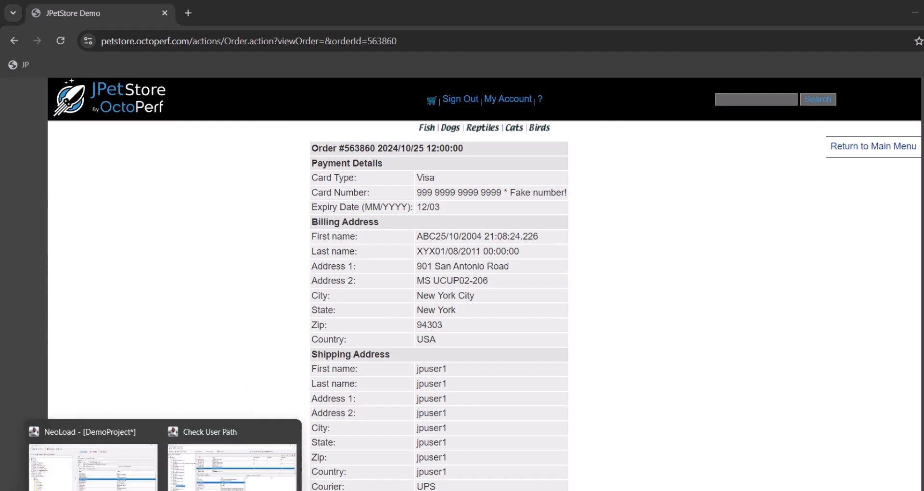
click(233, 478)
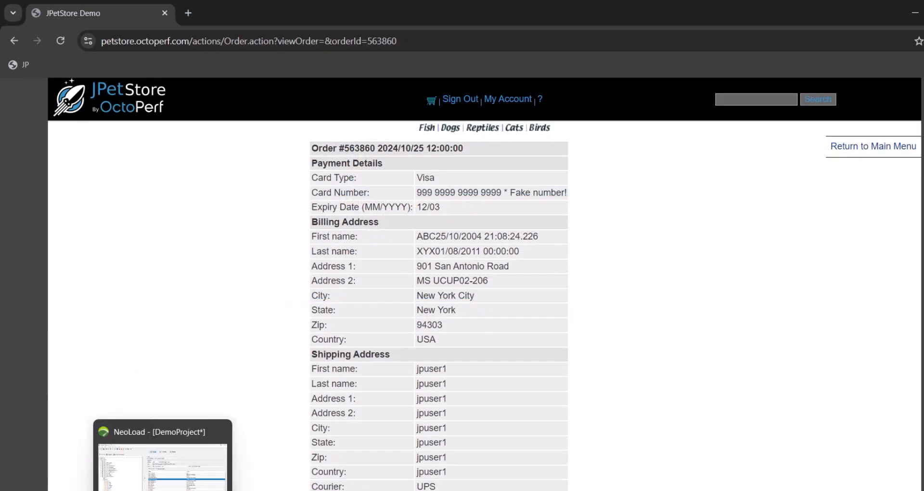
click(163, 490)
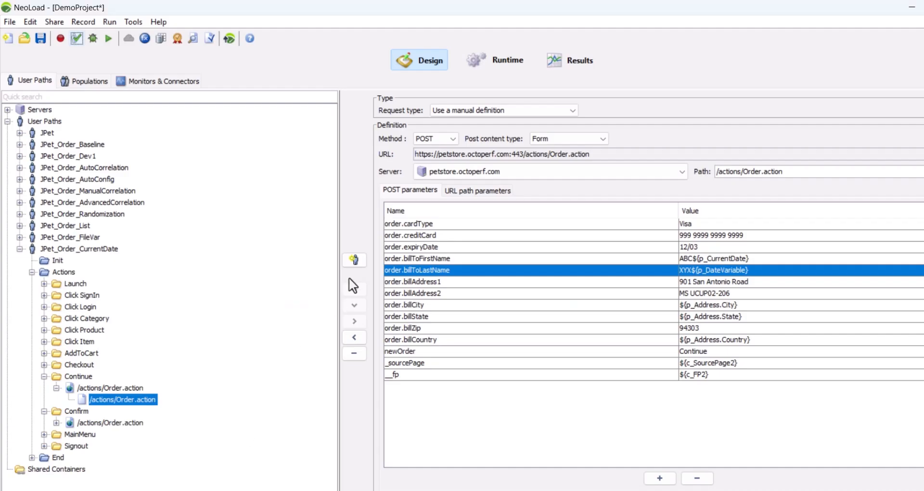
Step: Rename the JPet_Order_CurrentDate user path as JPet_Order_Date&CurrentDate
click(81, 249)
click(463, 113)
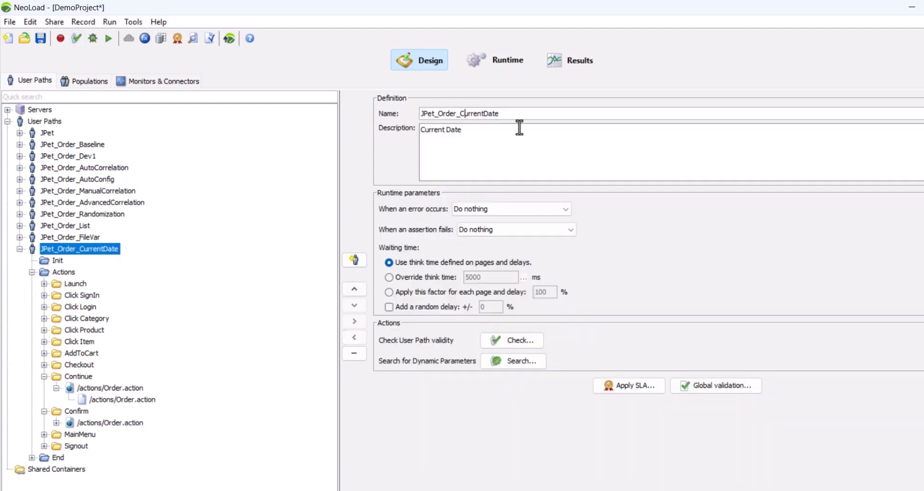
key(Left)
text(Date)
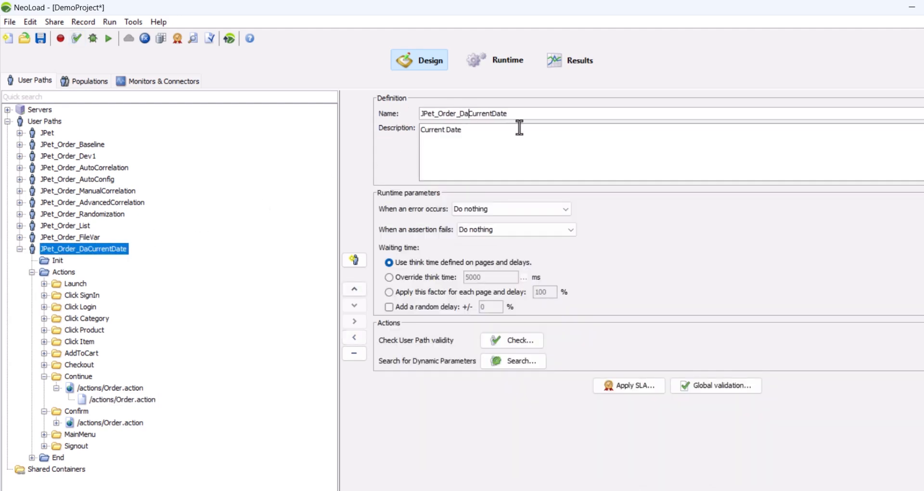
text(&)
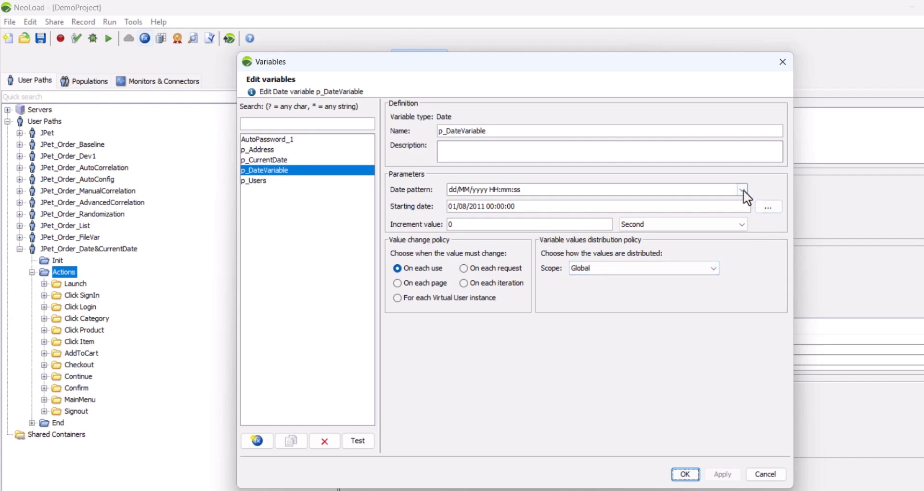
Step: Look through the available date patterns for the p_DateVariable variable and leave the variable editor without changing anything
click(743, 190)
scroll(629, 234, down, 3)
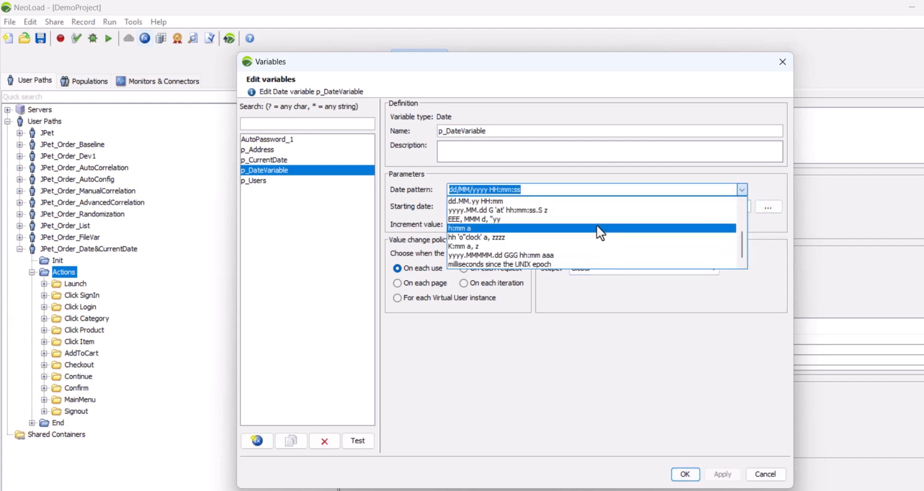
scroll(592, 245, up, 3)
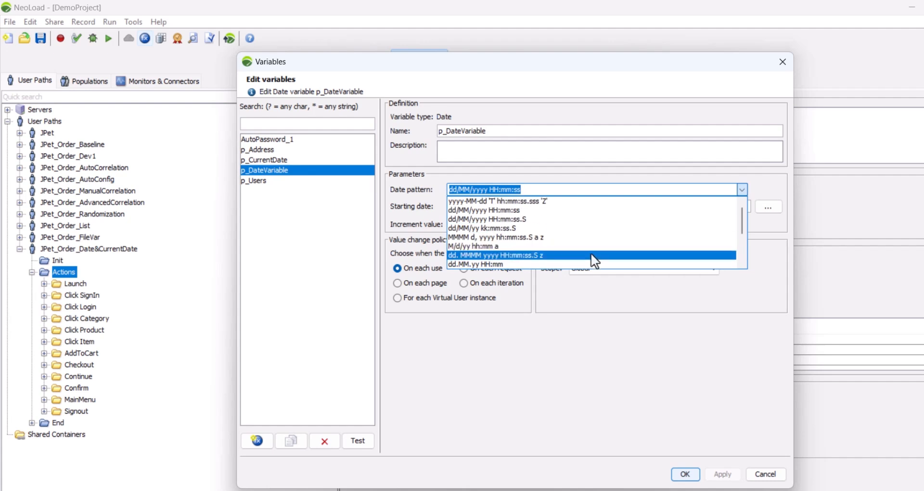
click(728, 408)
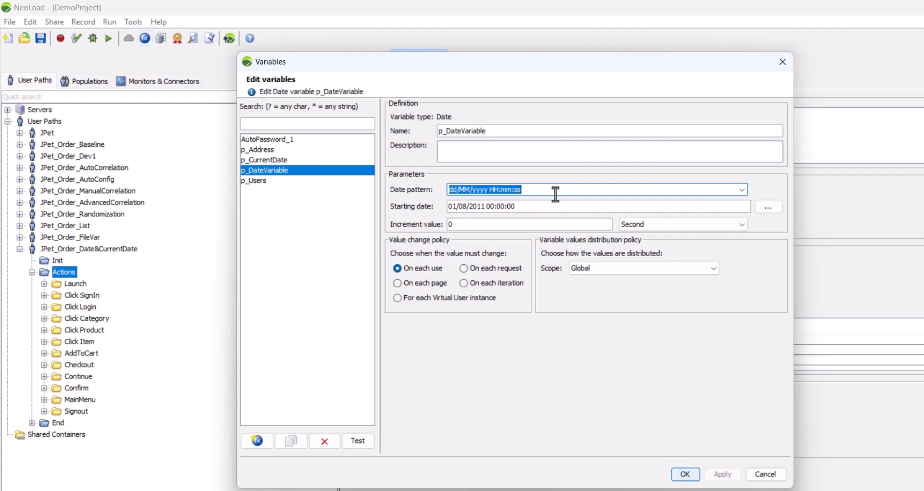
click(767, 474)
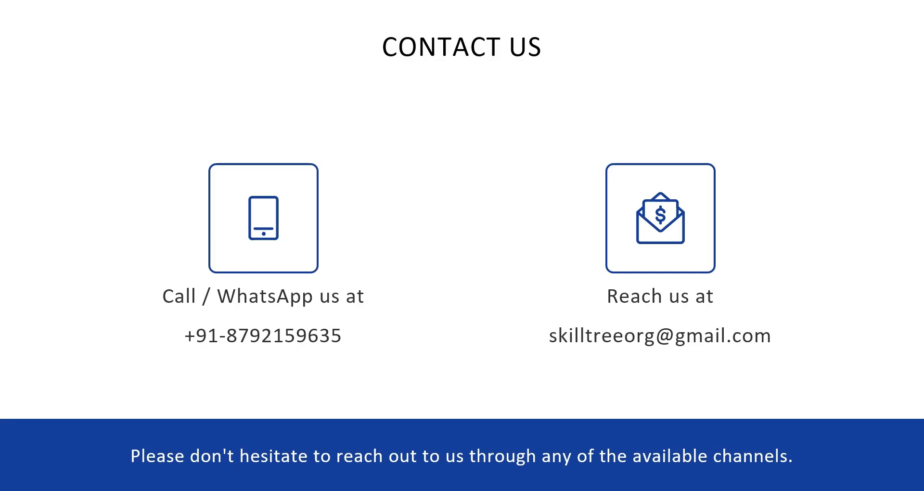